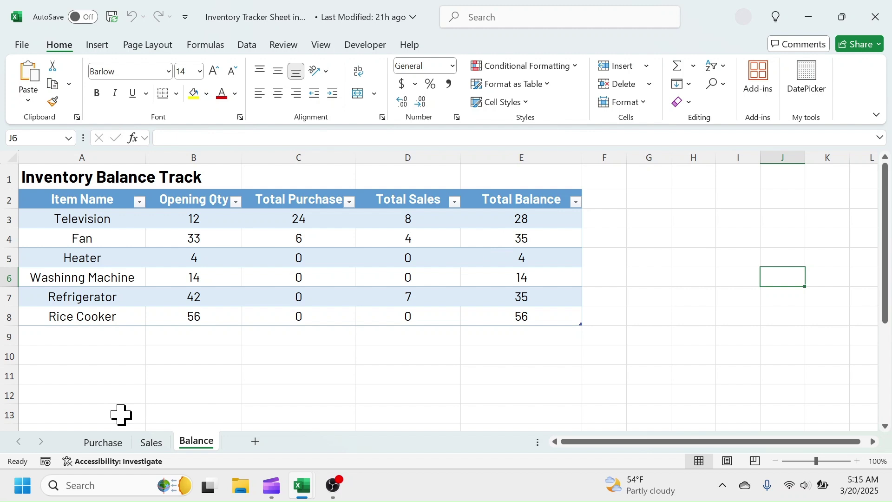
- Review the Purchase, Sales and Balance sheets of the finished inventory tracker and close that workbook
left_click(102, 443)
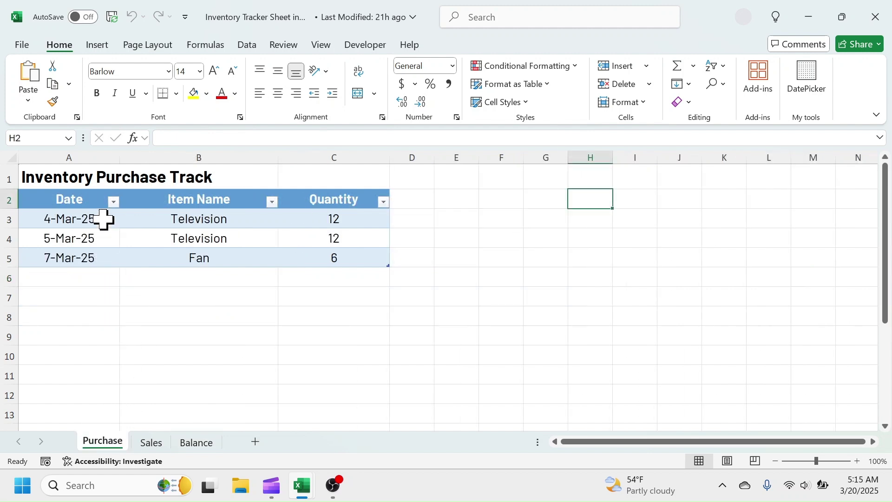
left_click(156, 439)
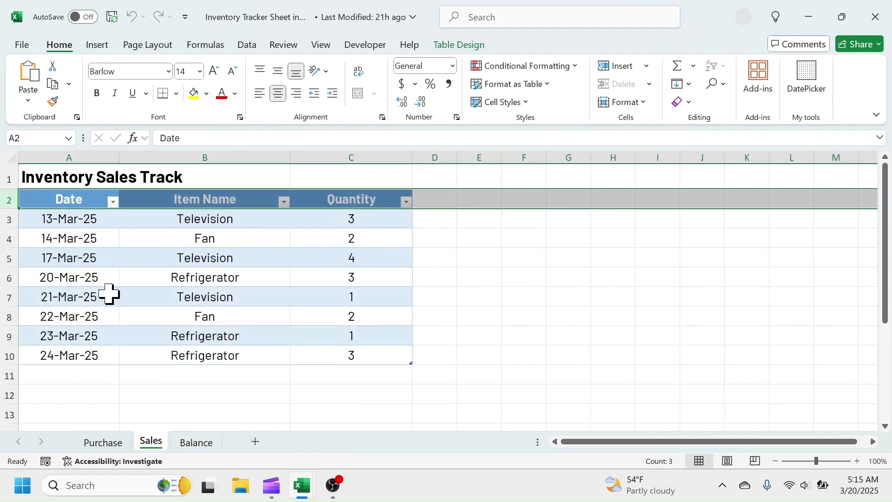
left_click(200, 445)
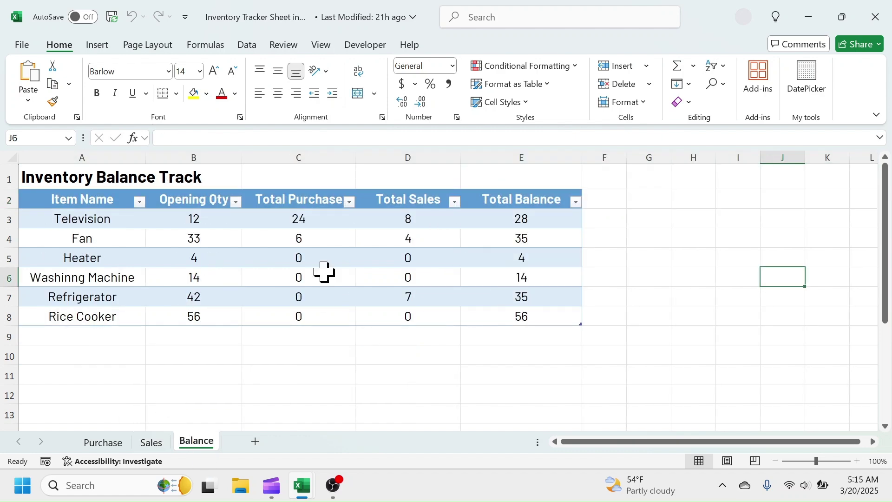
left_click(102, 446)
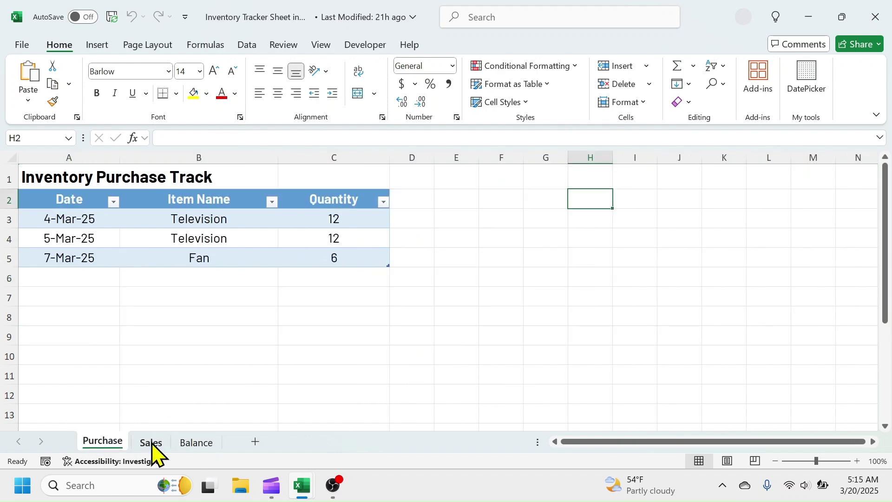
left_click(153, 444)
left_click(196, 443)
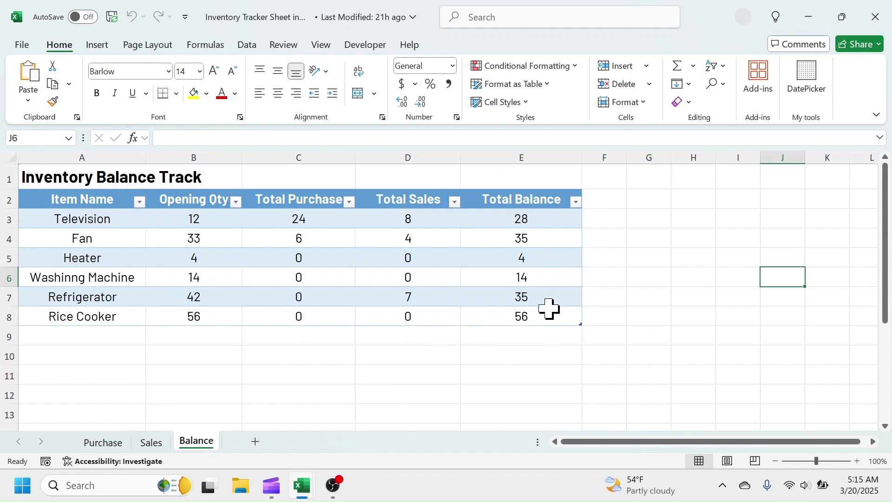
left_click(875, 17)
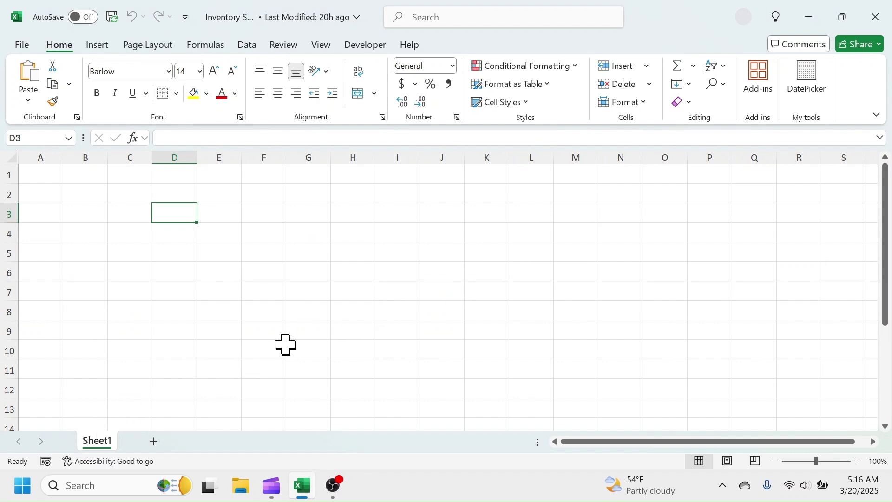
- Rename Sheet1 of the blank inventory workbook as Purchase
right_click(97, 440)
left_click(166, 240)
type("Pur")
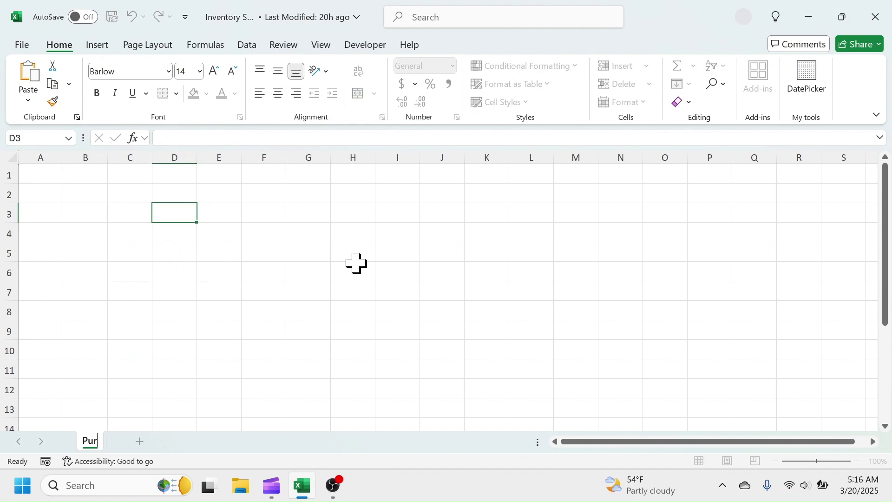
left_click(355, 259)
- Create a copy of the Purchase sheet at the end of the workbook and rename it Sales
right_click(106, 442)
left_click(162, 265)
left_click(106, 265)
left_click(104, 340)
left_click(195, 366)
right_click(146, 443)
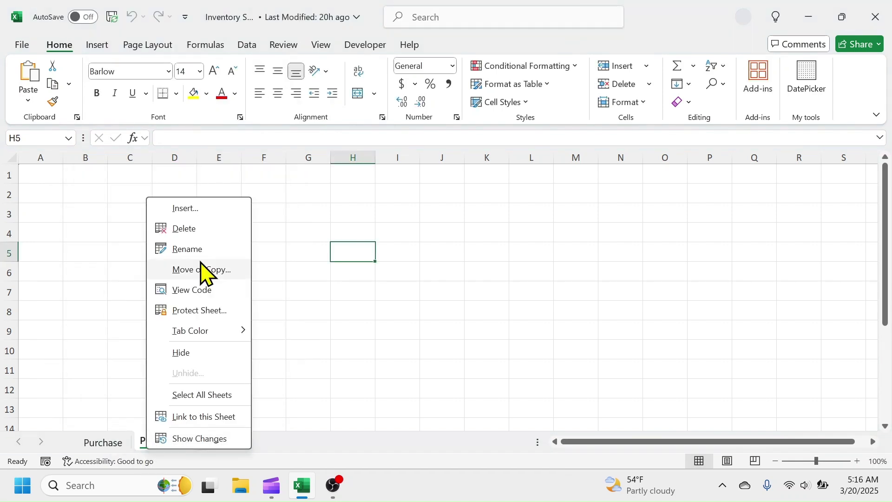
left_click(181, 249)
type("Sales")
left_click(182, 249)
- Create a copy of the Sales sheet at the end of the workbook and rename it Balance
right_click(148, 442)
left_click(215, 261)
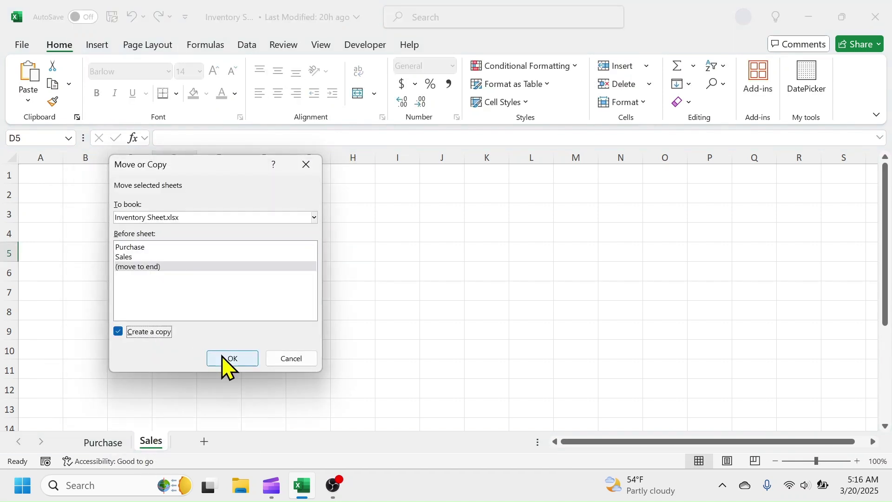
left_click(215, 361)
right_click(197, 442)
left_click(265, 240)
type("Balance")
left_click(264, 291)
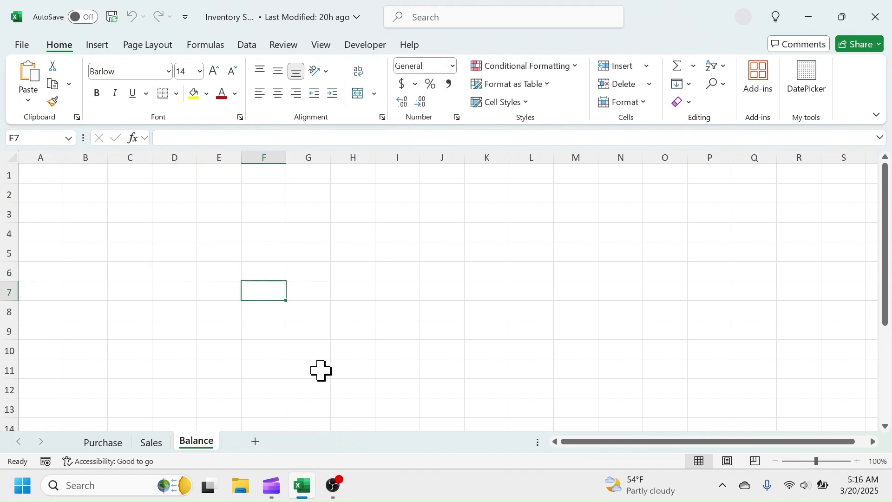
- Enter the title "Inventory Purchase (IN)" in cell A1 of the Purchase sheet, bold at font size 20
left_click(103, 442)
key("ctrl+Home")
type("Inventory")
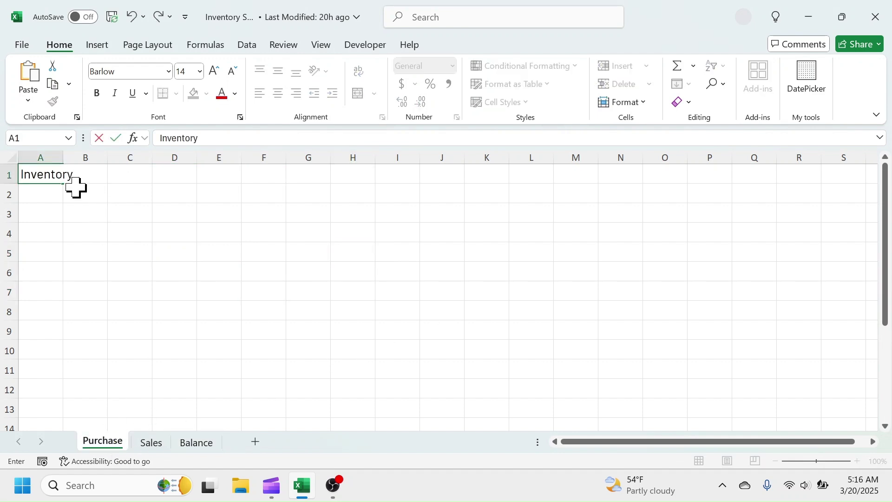
key("ctrl+Return")
key("ctrl+b")
triple_click(214, 71)
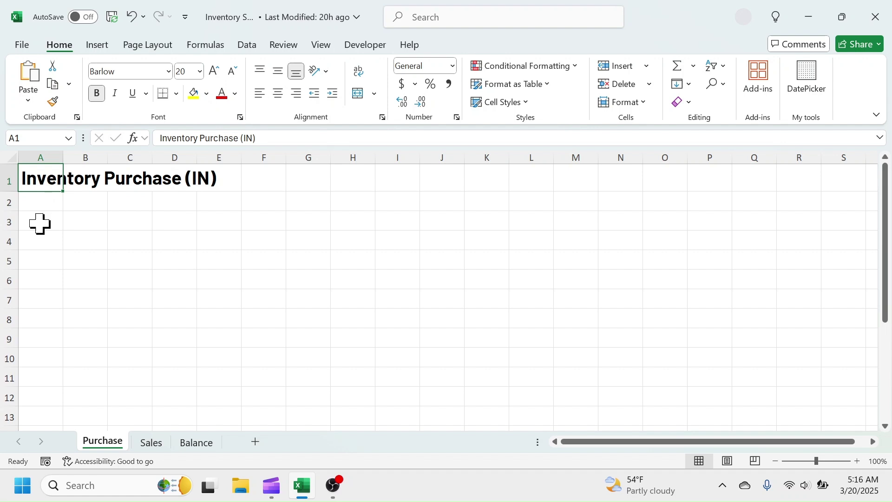
- Enter the headers Date, Item Name and Quantity in cells A3 to C3 of the Purchase sheet
left_click(40, 222)
type("Date")
key("Tab")
type("Item Nm")
key("BackSpace")
type("ame")
key("Tab")
type("Quantity")
- Widen columns A, B and C of the Purchase sheet, making the Item Name column the widest
left_click(139, 280)
left_click_drag(152, 158, 194, 160)
left_click_drag(108, 159, 213, 160)
left_click_drag(63, 158, 88, 167)
- Convert A3:C4 on the Purchase sheet into a table with headers and name the table purchase
left_click_drag(49, 218, 265, 235)
left_click(97, 45)
left_click(134, 78)
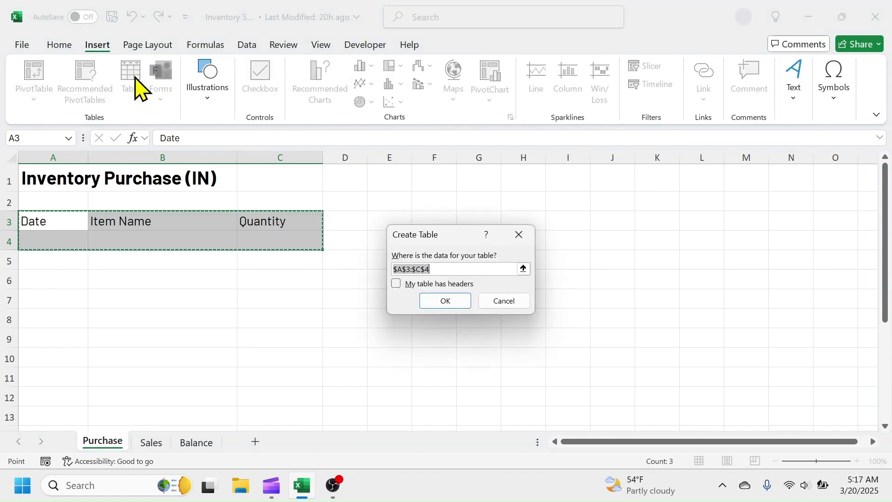
left_click(396, 284)
left_click(447, 302)
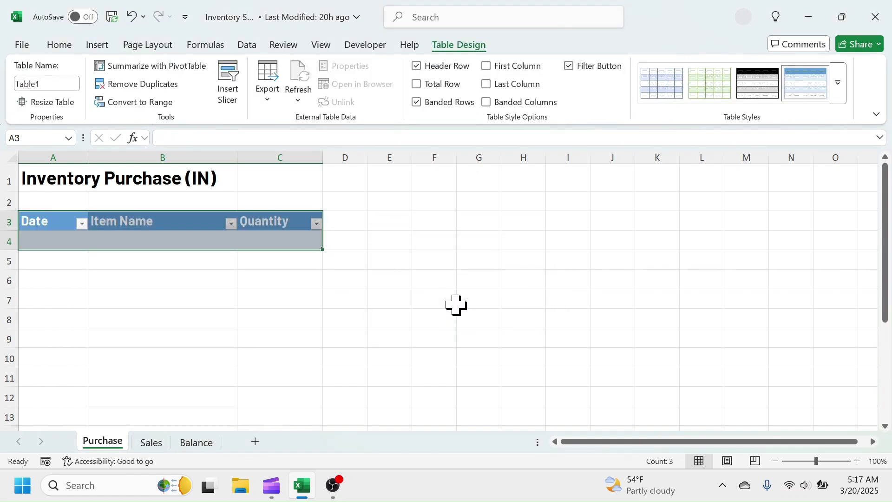
left_click(40, 82)
type("purchase")
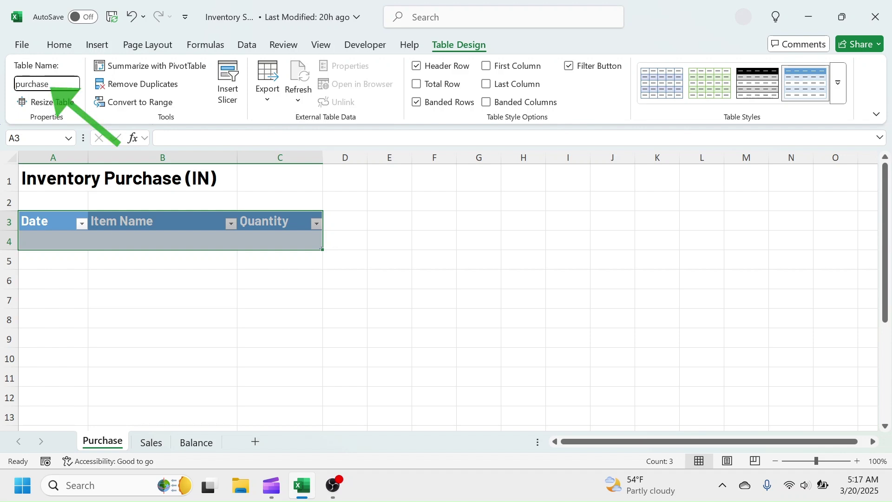
key("Return")
- Enter the title "Inventory Sales (OUT)" in cell A1 of the Sales sheet, bold and enlarged
key("ctrl+Page_Down")
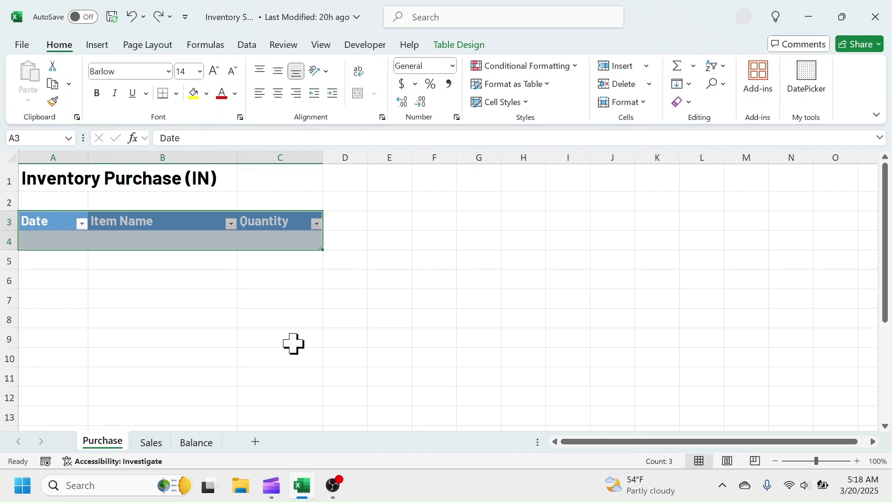
type("I")
key("Return")
left_click(36, 174)
left_click(216, 71)
- Enter the headers Date, Item Name and Quantity in cells A3 to C3 of the Sales sheet
left_click(41, 225)
type("Date")
key("Tab")
type("Item Name")
left_click(161, 279)
left_click(134, 223)
type("Quantity")
- Widen columns A, B and C of the Sales sheet, making the Item Name column the widest
left_click(128, 285)
left_click_drag(62, 158, 89, 159)
left_click_drag(134, 157, 231, 163)
left_click_drag(276, 158, 337, 160)
- Convert A3:C4 on the Sales sheet into a table with headers and name the table sales
left_click_drag(60, 225, 303, 238)
left_click(98, 45)
left_click(131, 79)
left_click(398, 284)
left_click(449, 301)
left_click(51, 83)
type("sales")
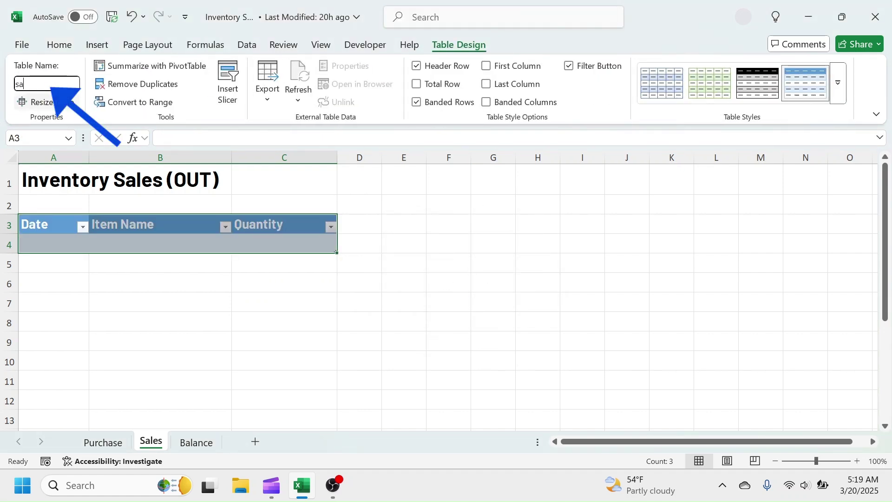
key("Return")
left_click(469, 243)
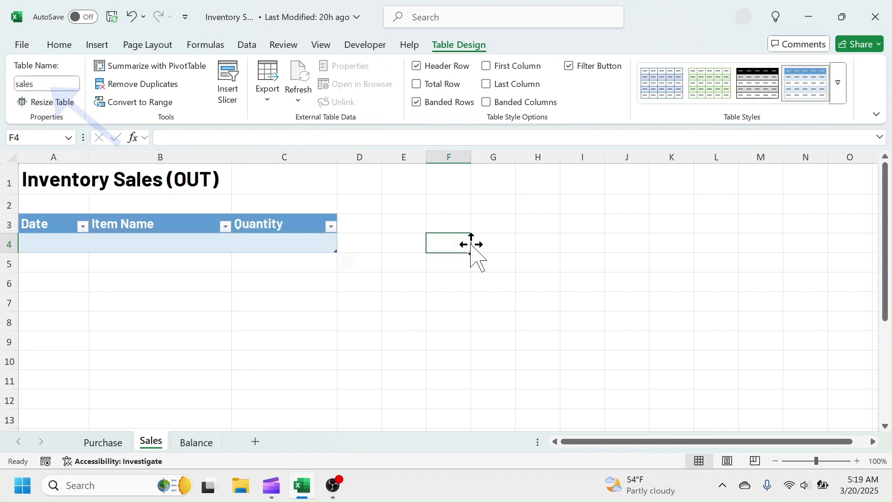
- Enter the title "Inventory Balance" in cell A1 of the Balance sheet, bold and enlarged
left_click(196, 442)
left_click(40, 174)
type("Inventory Balan")
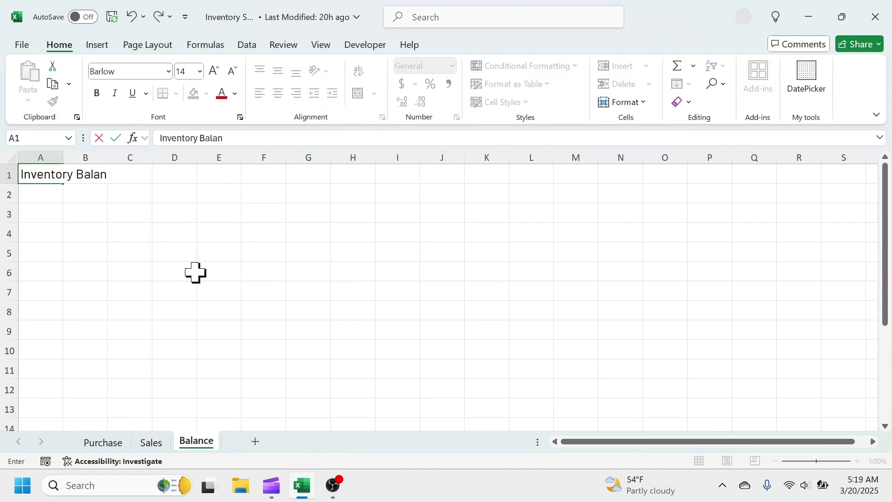
type("ce")
left_click(195, 273)
left_click(40, 175)
left_click(215, 71)
left_click(97, 93)
- Enter the headers Item Name, Opening Stock, Total Purchase, Total Sales and Balance in cells A3 to E3 of the Balance sheet
left_click(41, 220)
type("Item Name")
key("Tab")
type("Opening Stock")
key("Tab")
type("Total P")
key("Tab")
type("Total Sales")
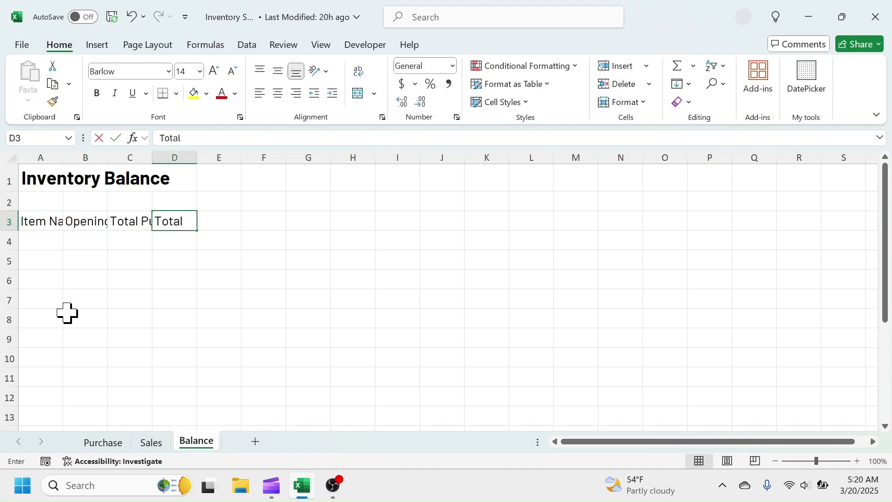
key("Tab")
type("Balance")
key("Return")
- Widen columns A to E of the Balance sheet so that every header fits
left_click_drag(63, 158, 227, 158)
left_click_drag(271, 158, 341, 161)
left_click_drag(386, 157, 570, 158)
left_click_drag(123, 158, 152, 157)
- Convert A3:E4 on the Balance sheet into a table with headers and name the table Balance
left_click_drag(105, 222, 500, 237)
left_click(97, 45)
left_click(130, 94)
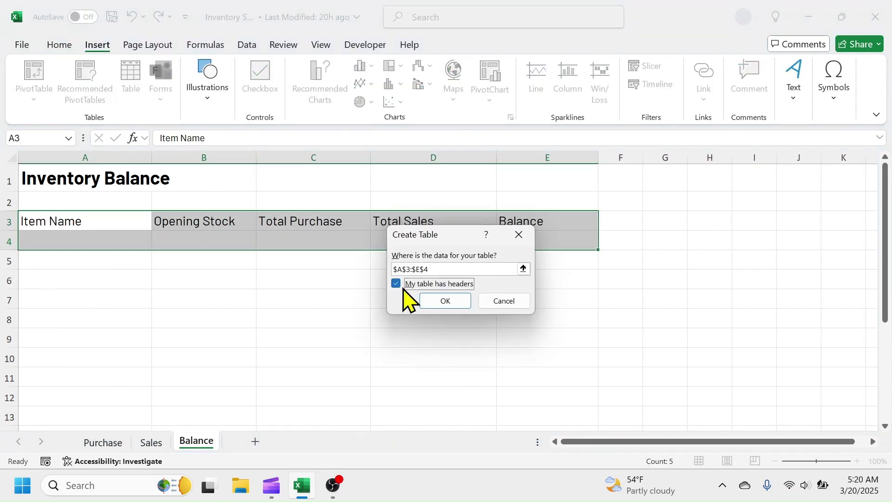
left_click(399, 282)
left_click(446, 300)
type("Balance")
left_click(707, 238)
- Fill the balance table's Item Name column with Television, Fan, Heater, Washing Machine, Refrigerator, Iron and Rice Cooker
left_click(100, 244)
type("Television")
key("Return")
type("Fan")
key("Return")
type("Heater")
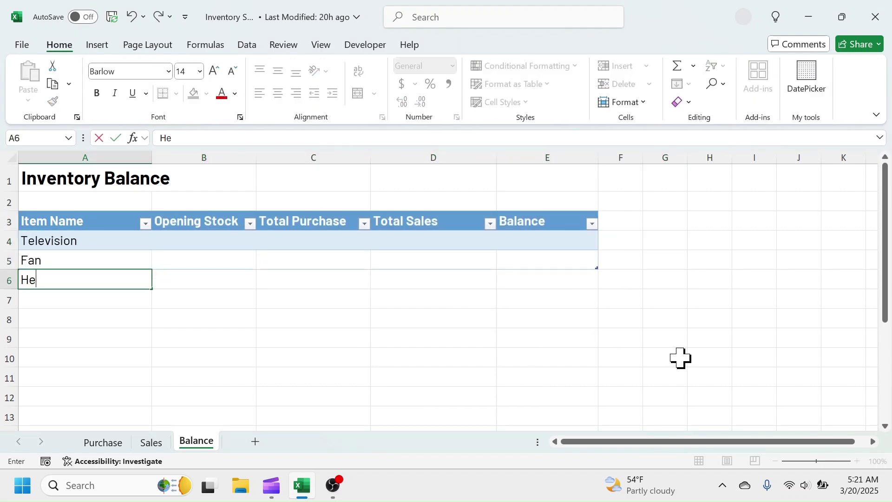
key("Return")
type("Washing Machine")
key("Return")
type("Refrigerator")
key("Return")
type("Iron")
key("Return")
type("Rice")
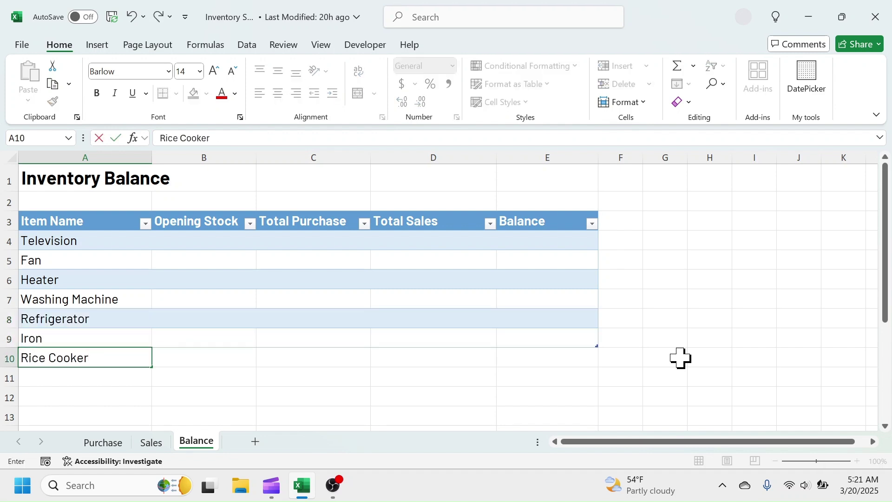
type(" Cooker")
key("Return")
- Fill the Opening Stock column from Television down to Rice Cooker with 12, 31, 22, 7, 2, 21 and 3
left_click(207, 241)
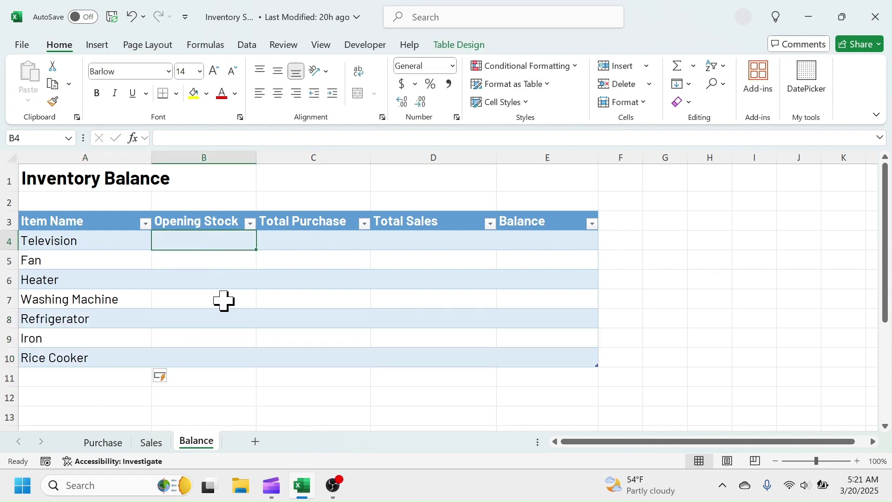
type("12")
key("Return")
type("31 22 7")
key("Return")
type("2")
key("Return")
type("21")
key("Return")
type("3")
key("Return")
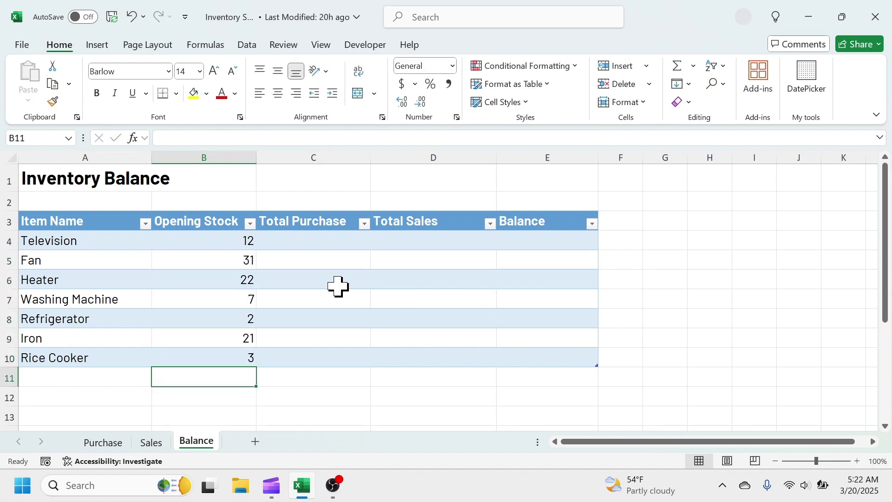
- Start a SUMIF formula in the Television row's Total Purchase cell with the purchase table's Item Name column as range
left_click(327, 241)
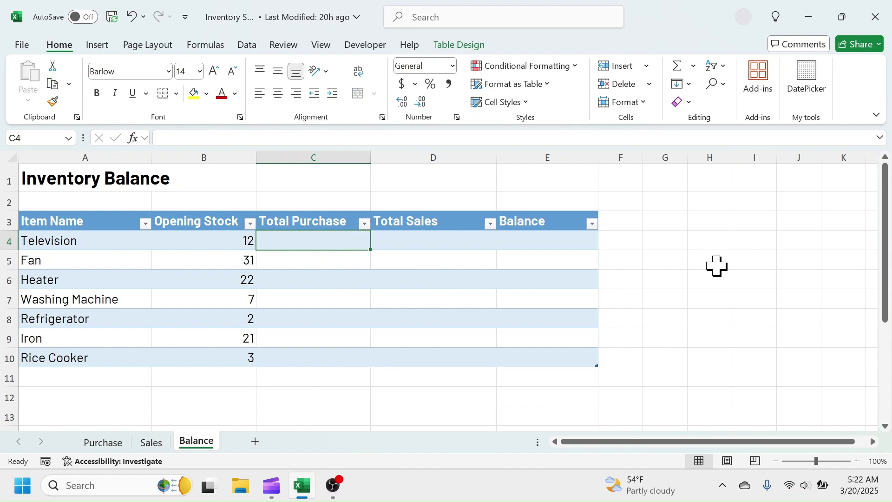
type("=")
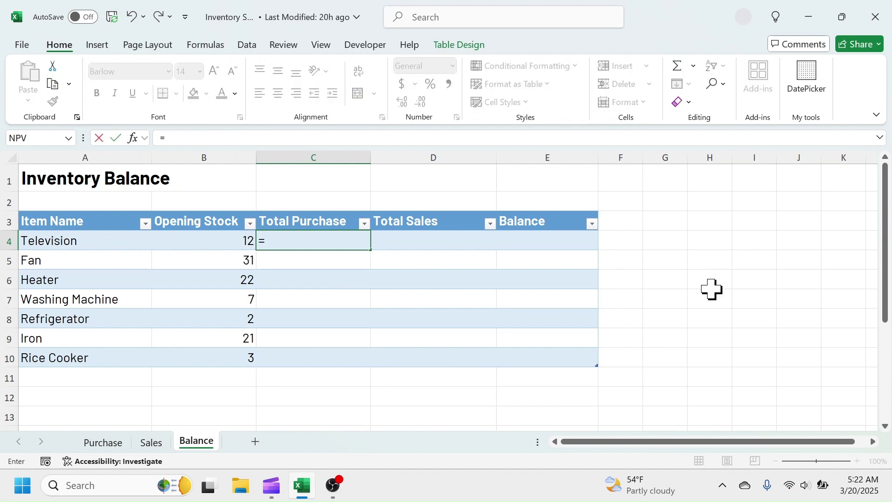
type("SUMIF(")
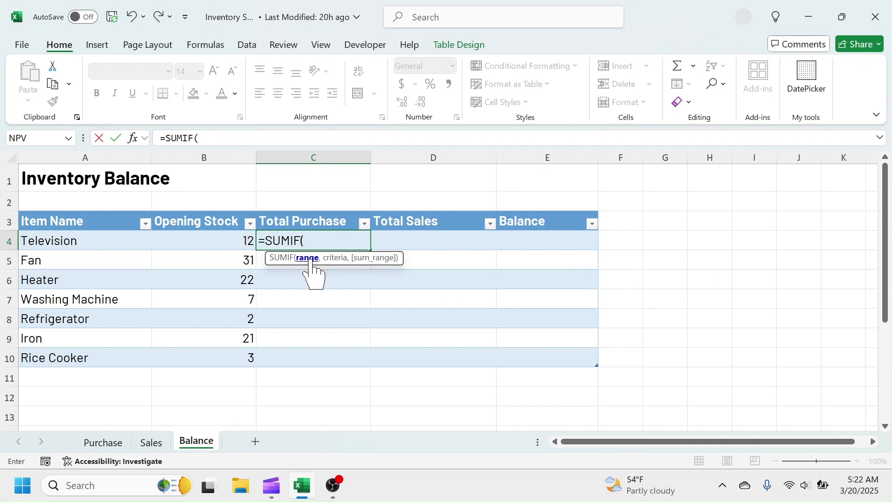
type("purchase")
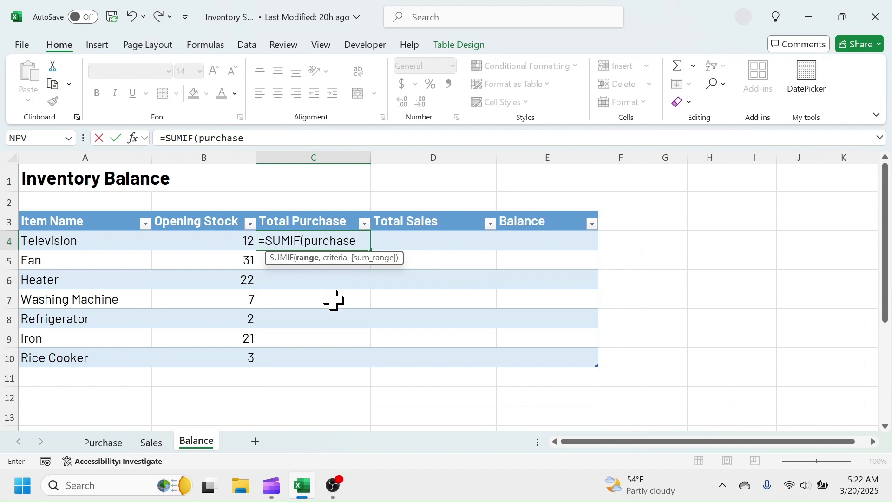
type("[")
double_click(399, 289)
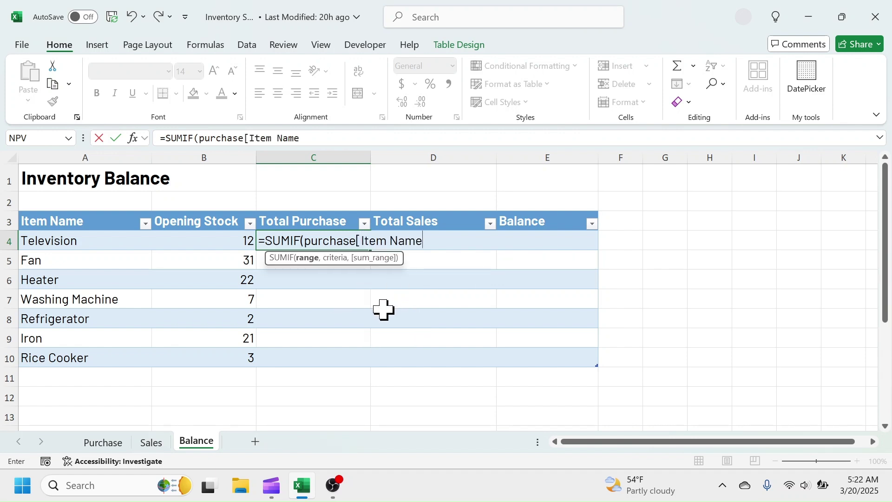
- Complete the Television row's Total Purchase SUMIF formula with [@[Item Name]] as criteria and purchase[Quantity] as sum range
type(",")
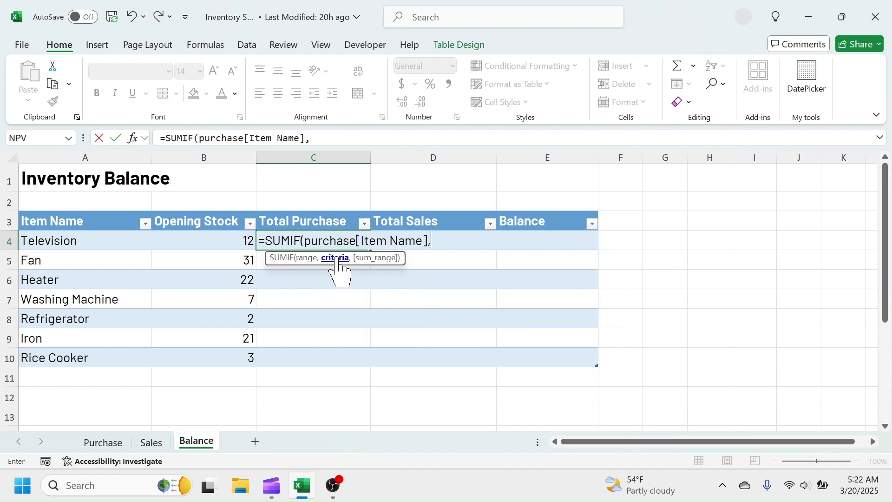
left_click(60, 240)
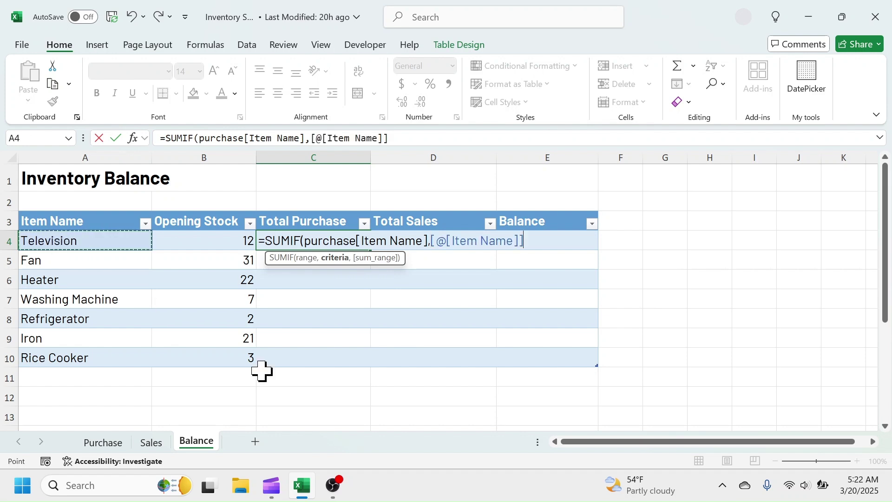
type(",")
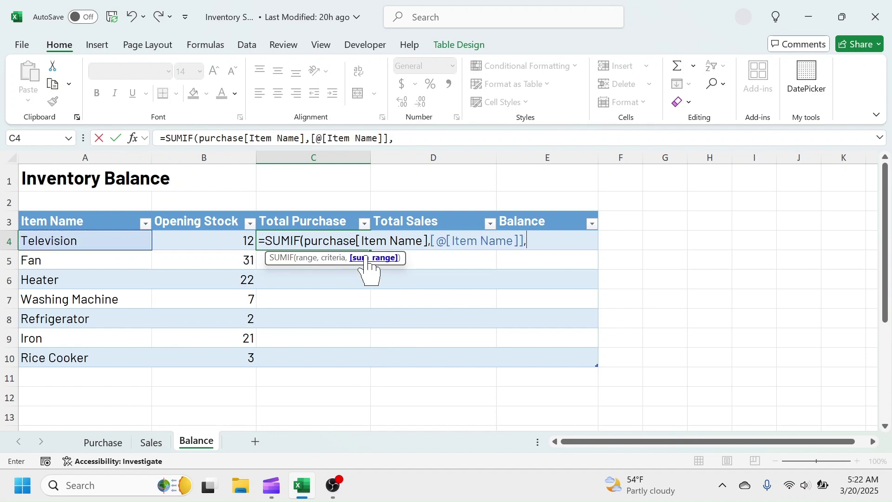
type("purch")
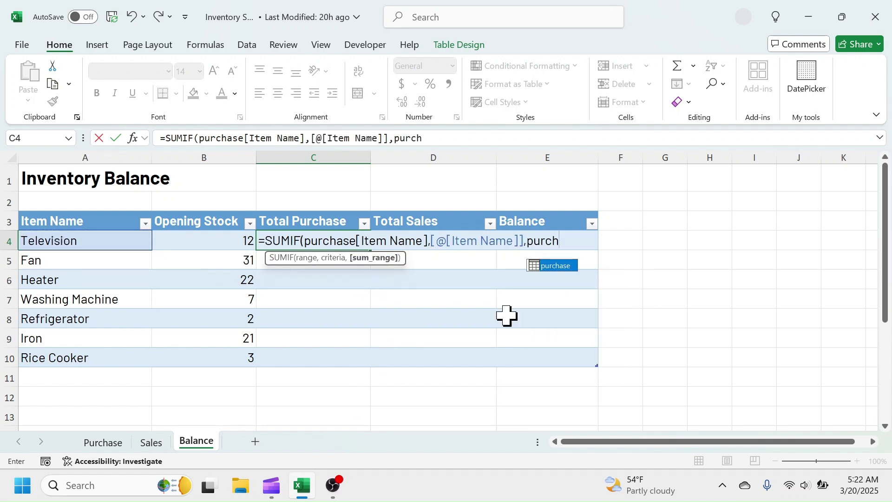
double_click(555, 265)
type("[")
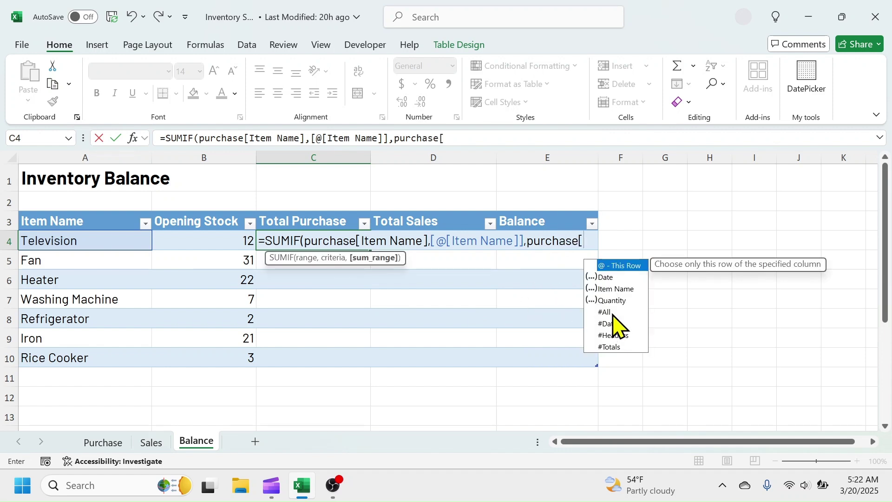
double_click(617, 301)
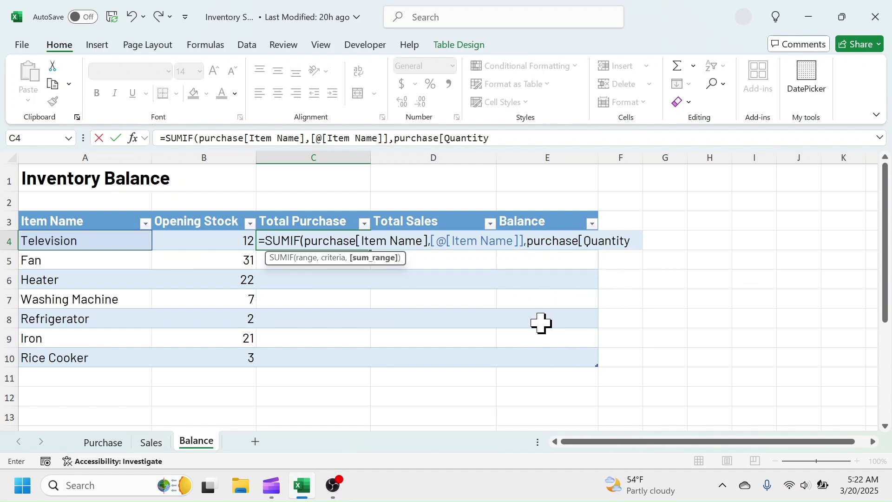
type(")")
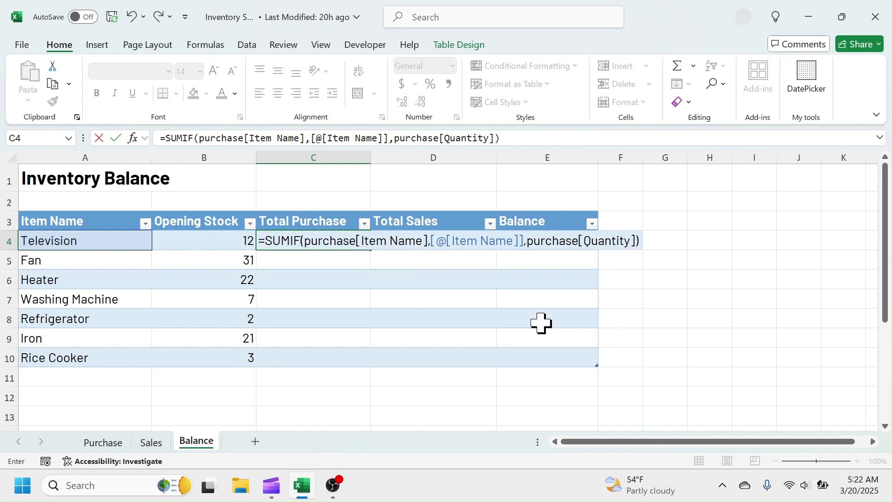
key("Return")
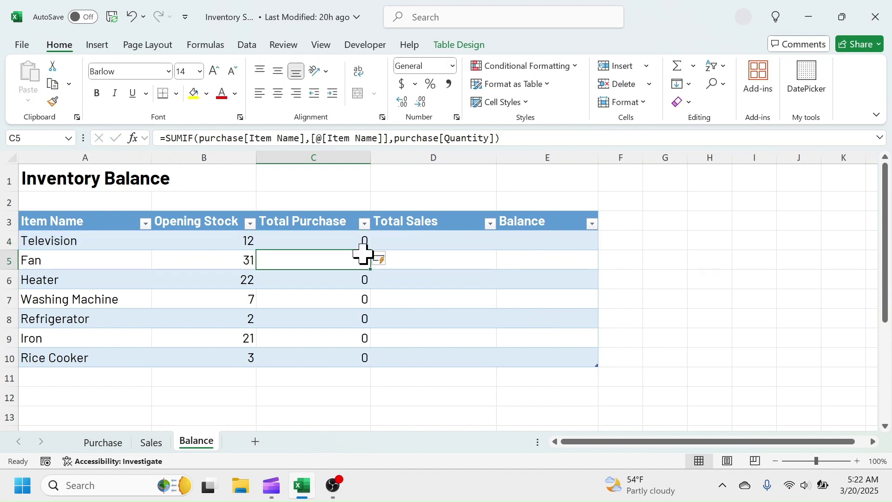
- Enter =SUMIF(sales[Item Name],[@[Item Name]],sales[Quantity]) in the Television row's Total Sales cell
left_click(424, 242)
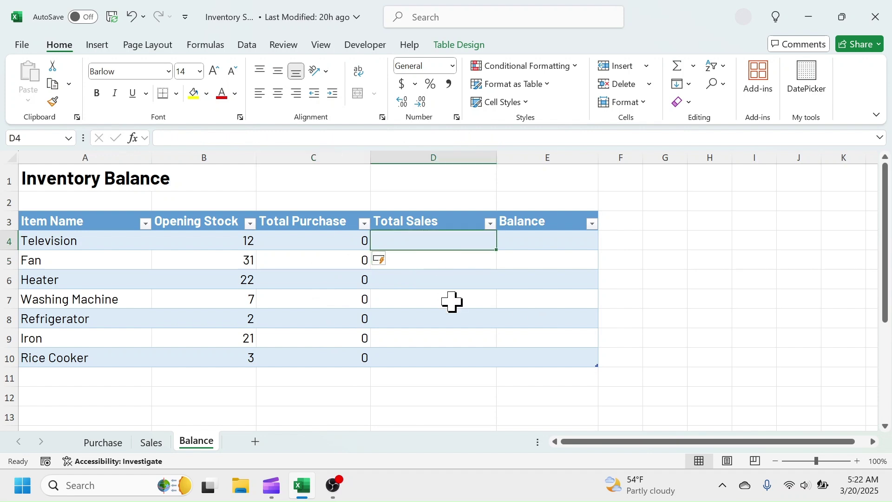
type("=SU")
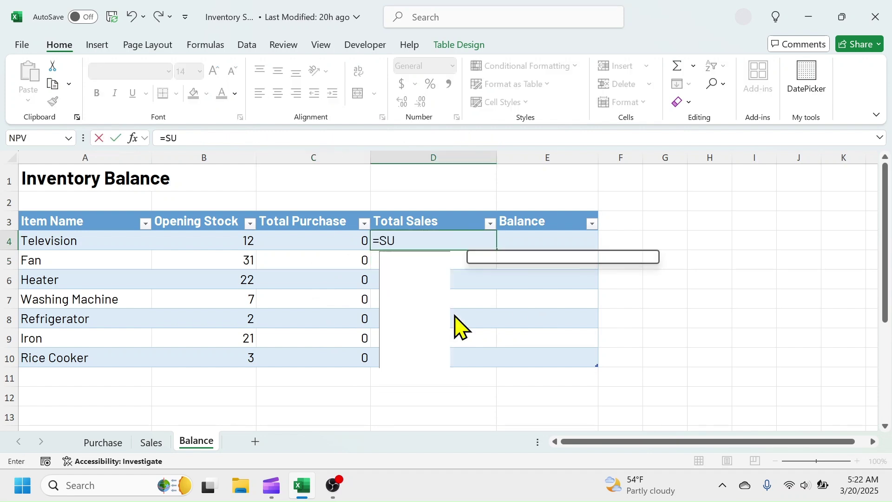
type("MIF(sales[")
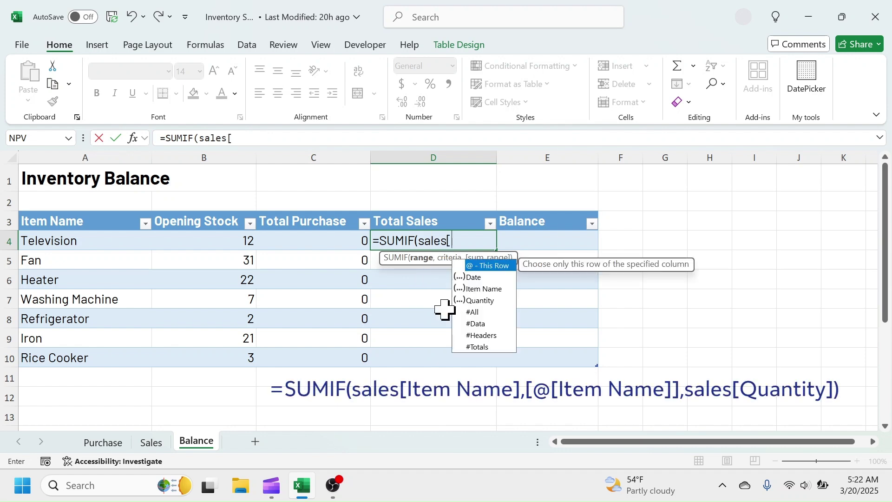
type("Item Name],")
left_click(47, 240)
type(",sales")
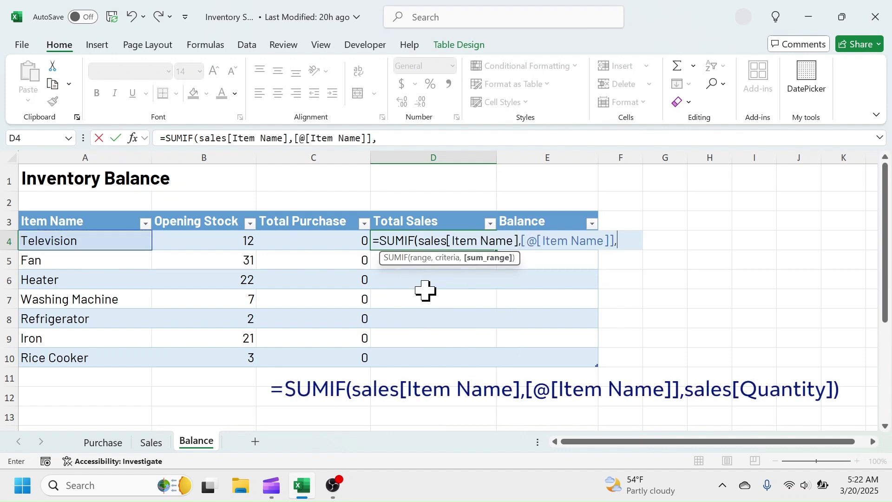
type("[Quantity])")
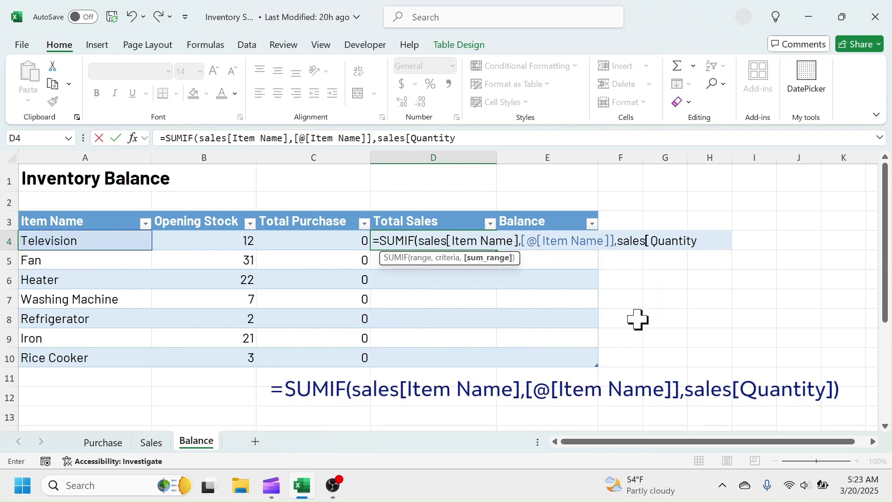
key("Return")
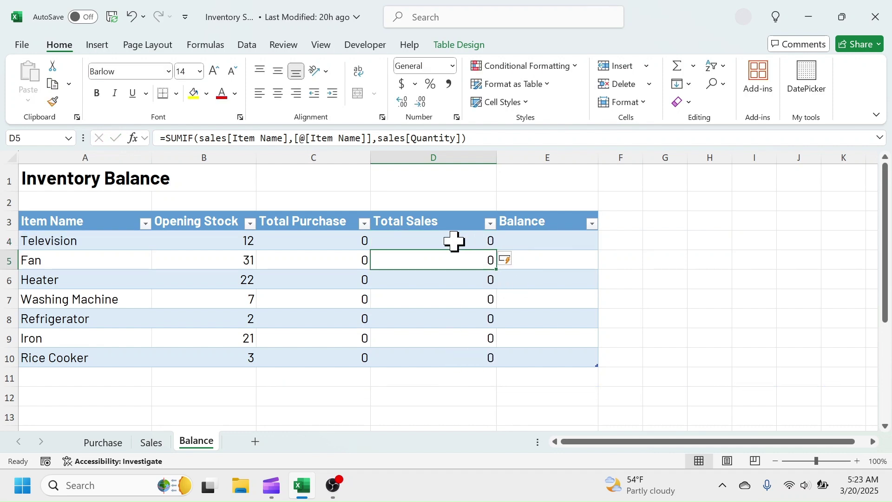
- Enter =[@[Opening Stock]]+[@[Total Purchase]]-[@[Total Sales]] in the Television row's Balance cell
left_click(542, 237)
type("=")
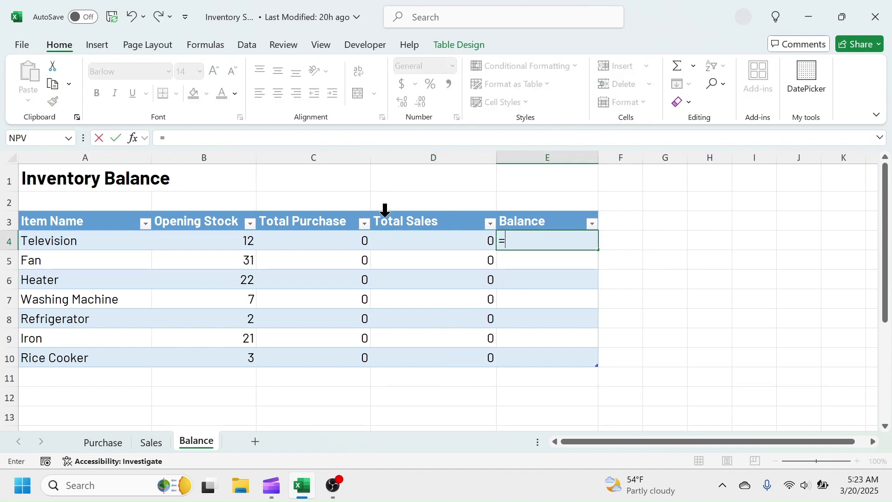
left_click(219, 247)
type("+")
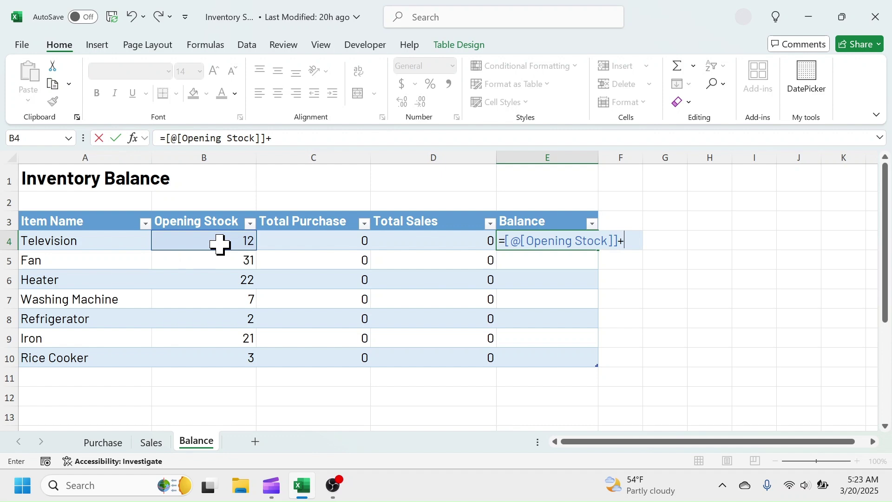
left_click(314, 239)
type("-")
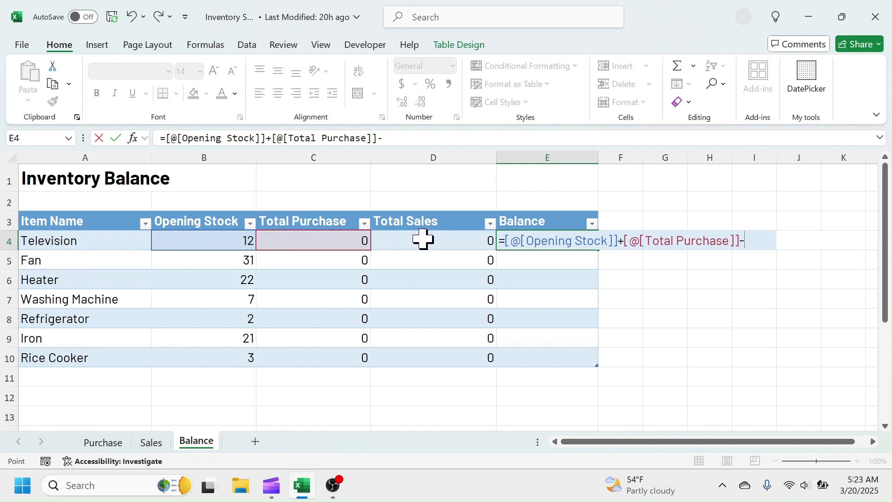
left_click(423, 239)
key("Return")
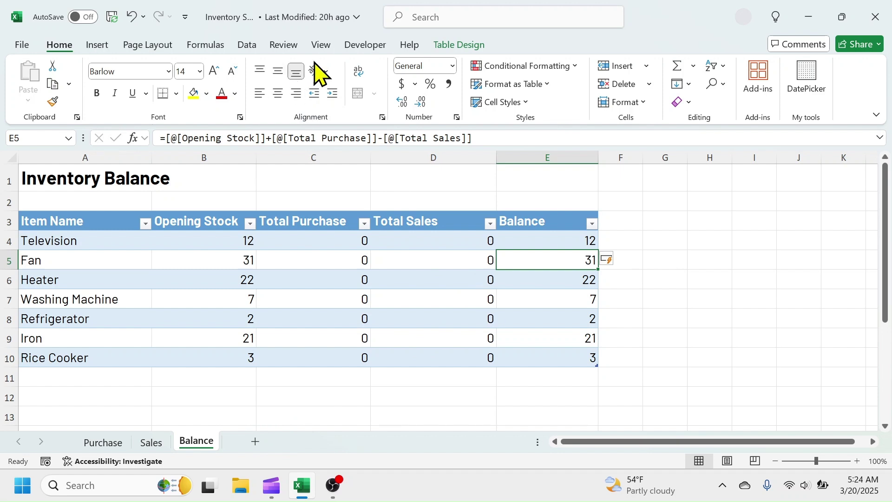
- Define a workbook-scoped name itemlist that refers to =balance[Item Name]
left_click(206, 47)
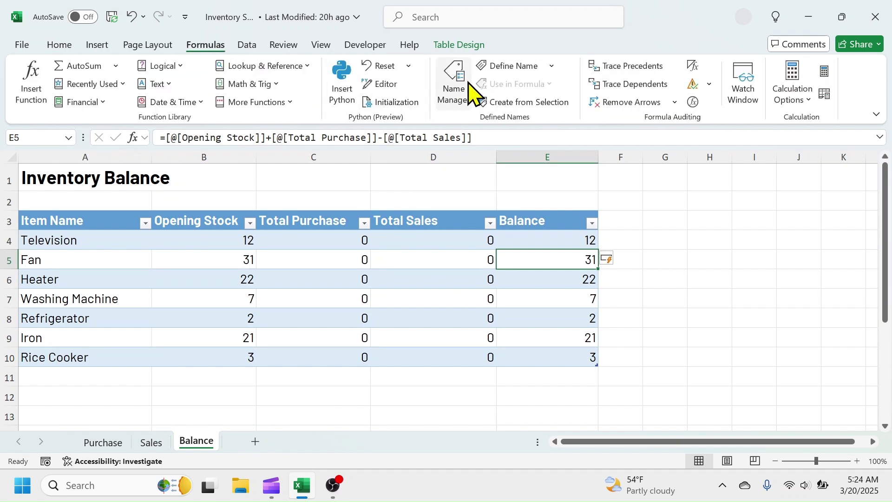
left_click(453, 83)
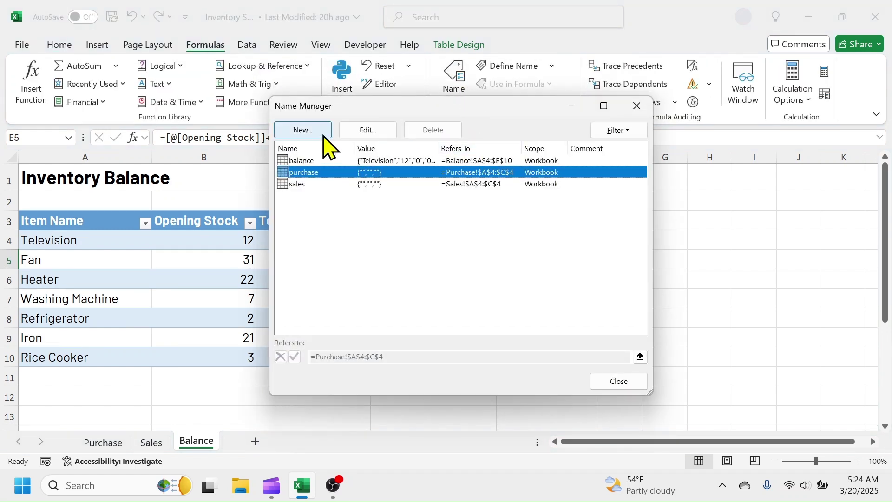
left_click(303, 131)
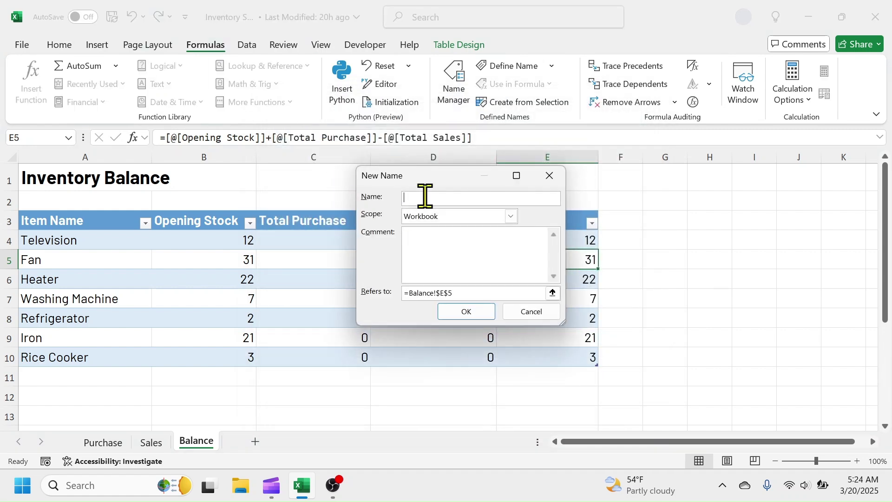
type("itemlist")
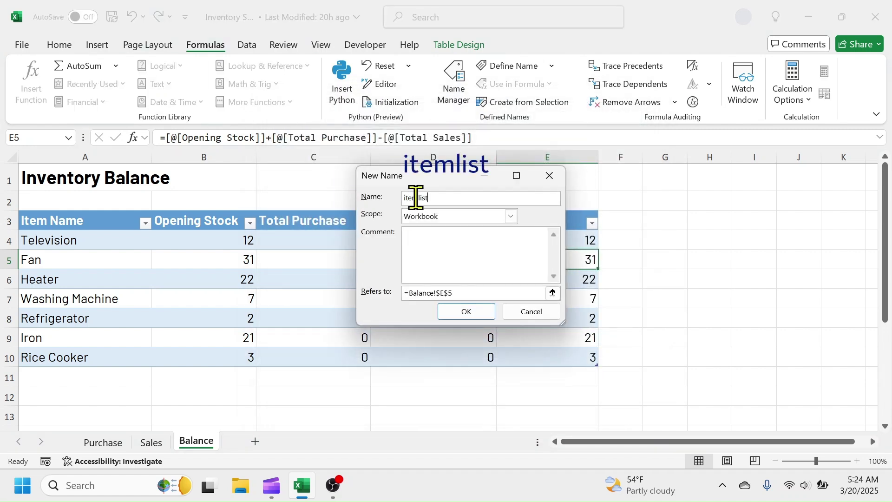
left_click(465, 294)
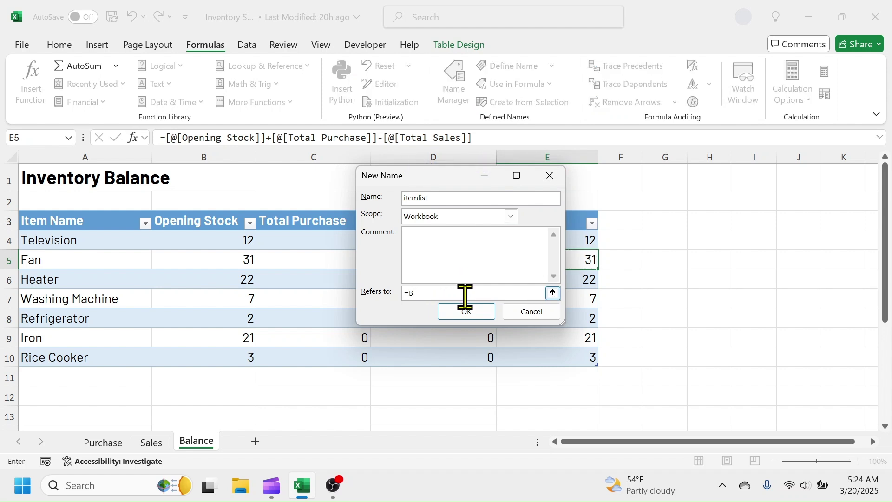
type("balance")
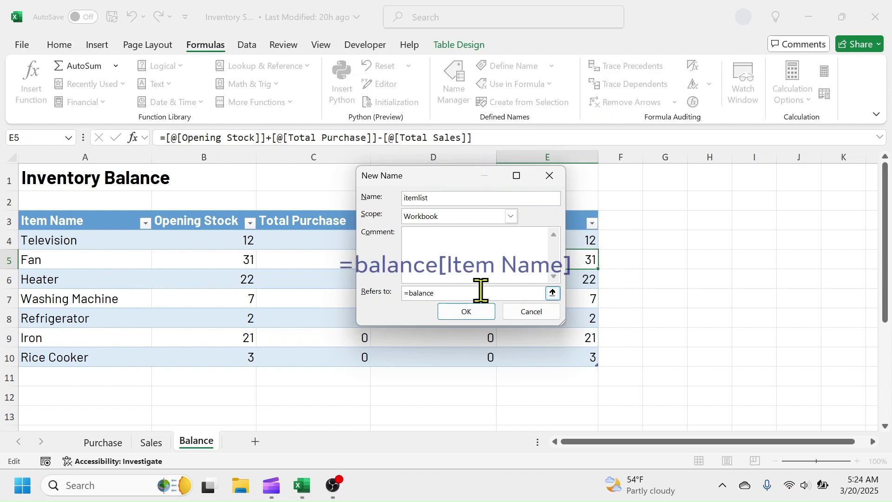
type("[Item Name]")
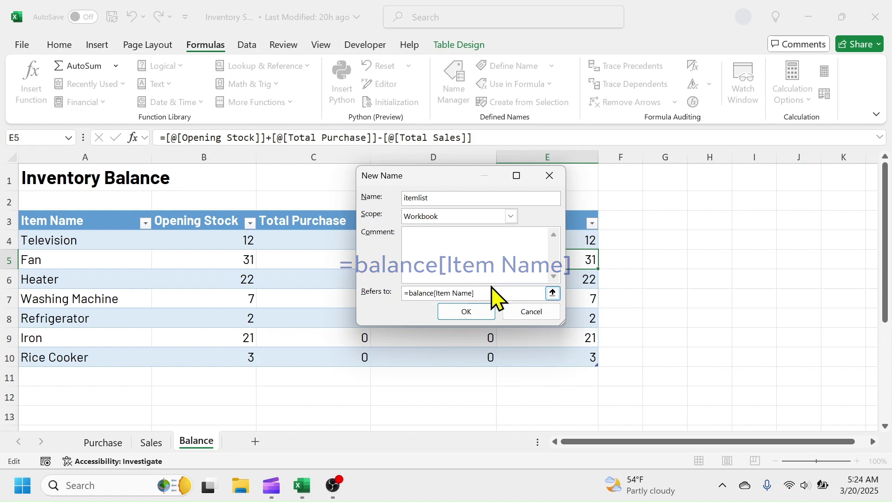
left_click(464, 313)
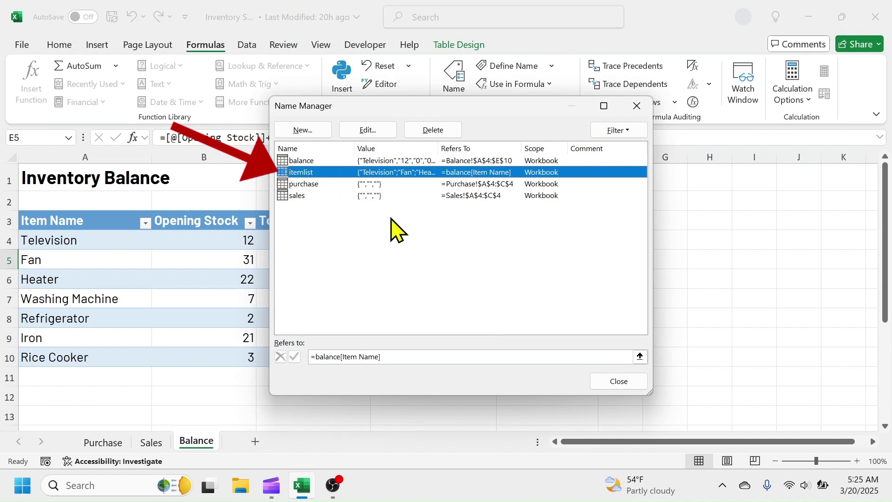
left_click(620, 382)
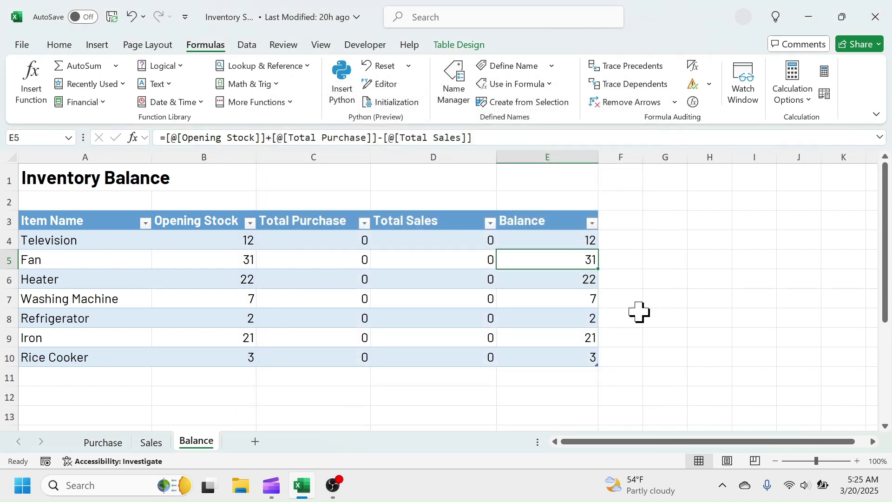
- Add list data validation with source =itemlist to cell B4 under Item Name on the Purchase sheet, and check its dropdown
left_click(104, 442)
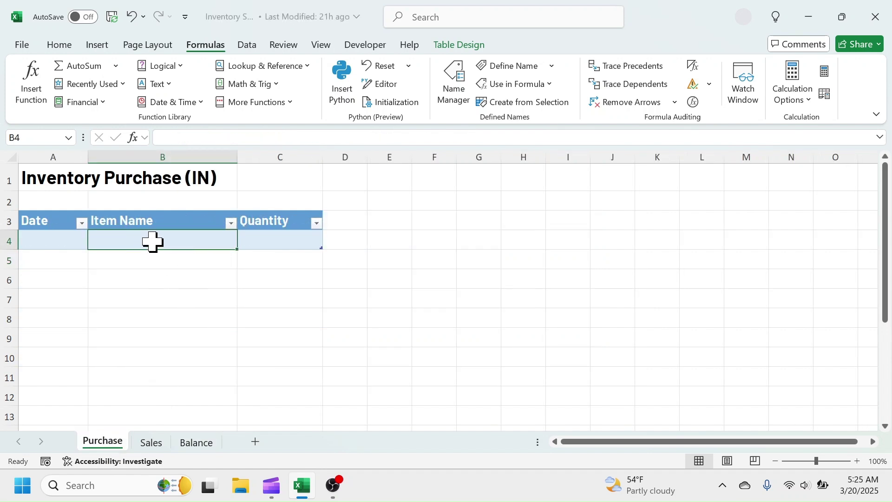
left_click(151, 442)
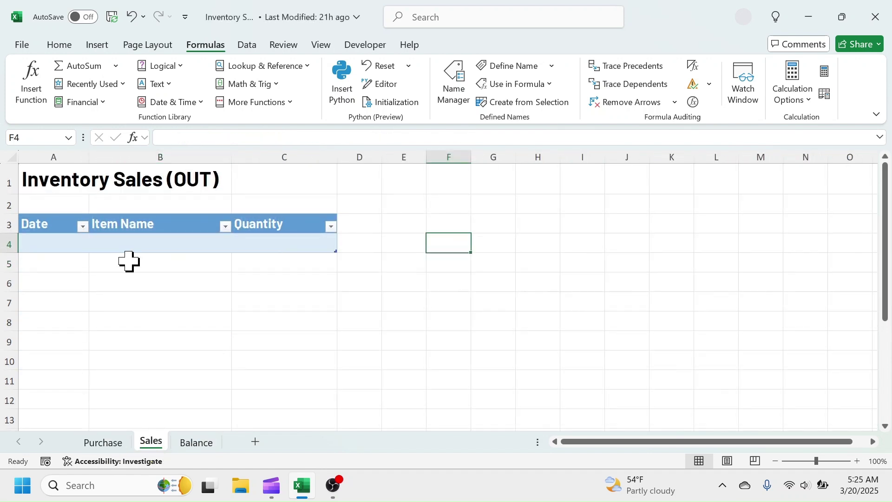
left_click(104, 444)
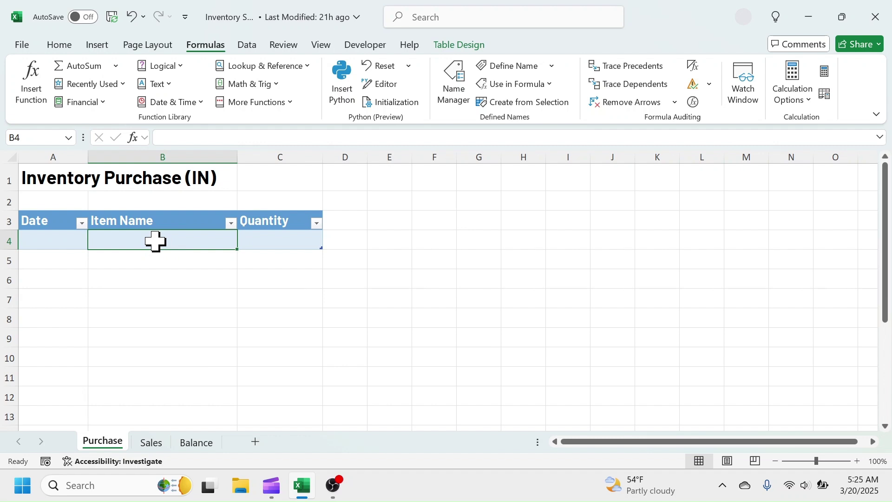
left_click(248, 46)
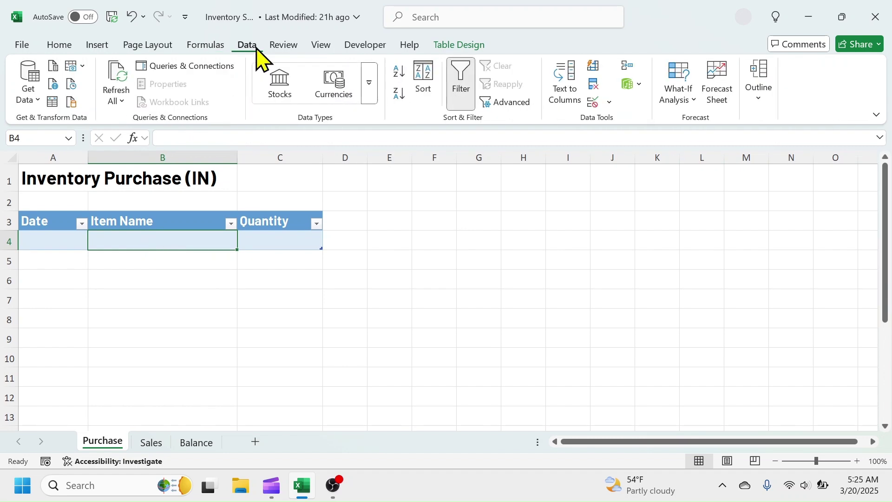
left_click(609, 103)
left_click(623, 120)
left_click(421, 211)
left_click(352, 253)
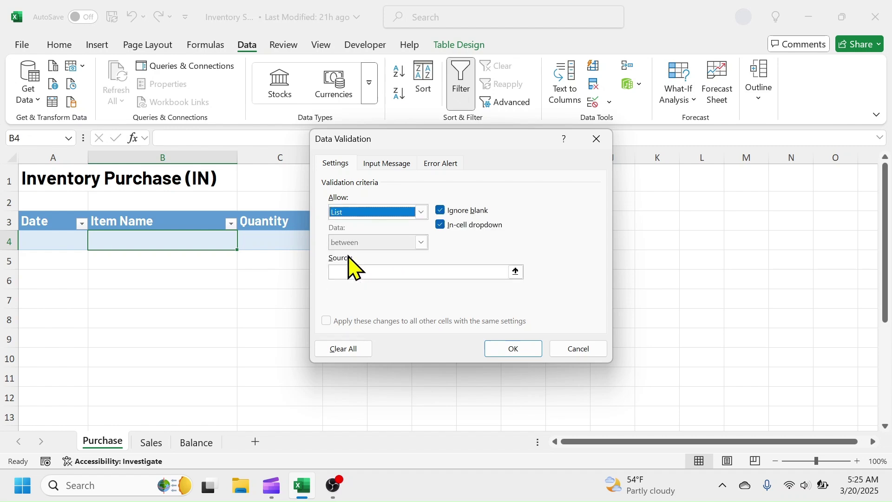
left_click(349, 271)
type("=itemlist")
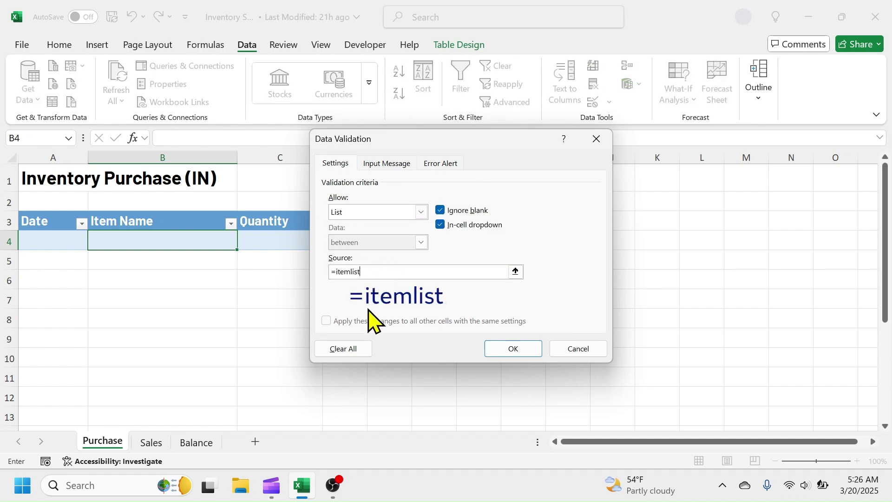
left_click(508, 349)
left_click(243, 243)
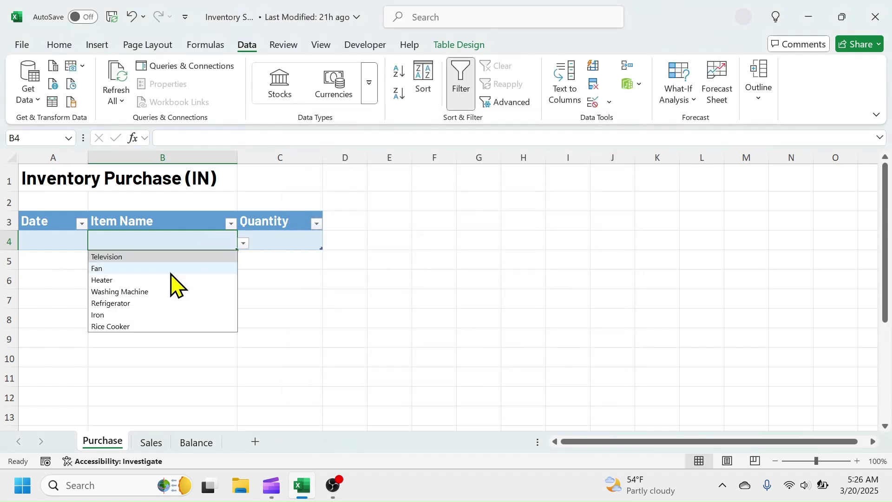
left_click(259, 276)
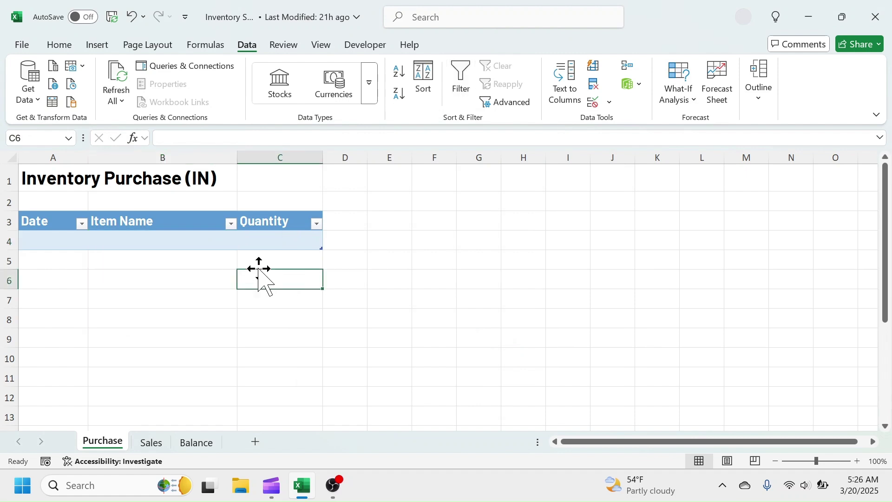
- Copy the Purchase sheet's Item Name dropdown cell B4 to cell B4 on the Sales sheet, and check its dropdown
left_click(183, 241)
right_click(183, 241)
left_click(232, 55)
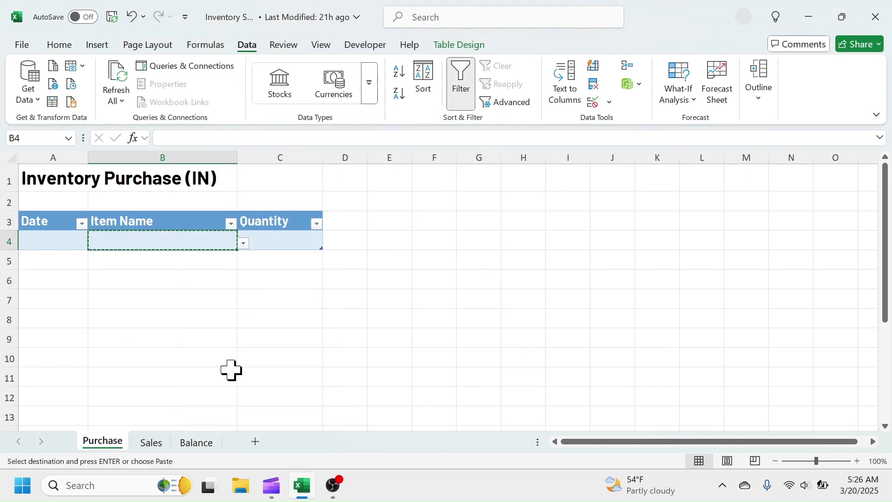
left_click(151, 442)
right_click(178, 247)
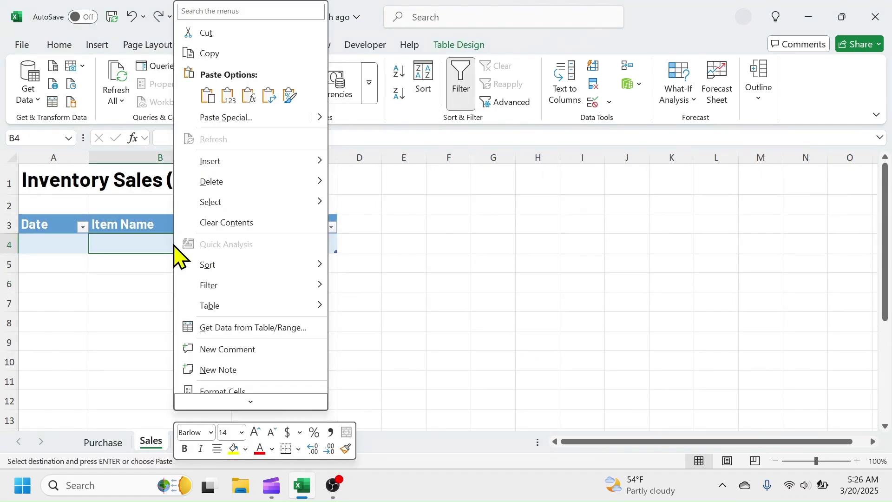
left_click(206, 94)
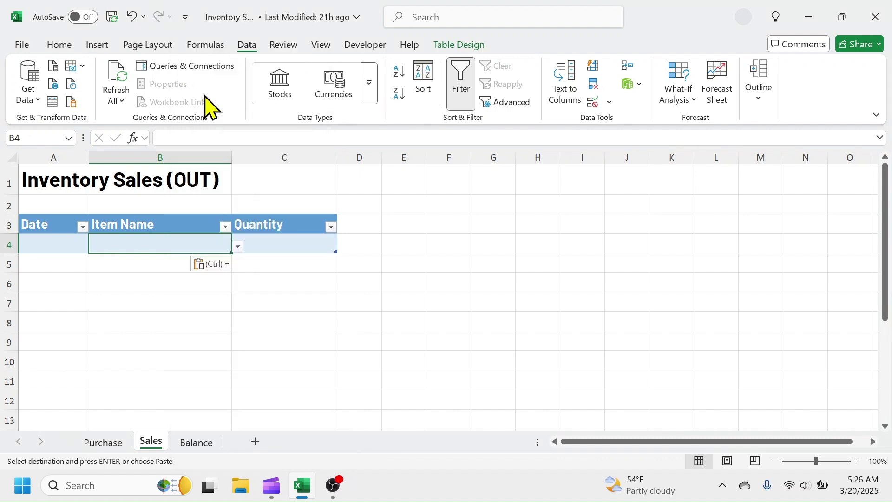
left_click(238, 247)
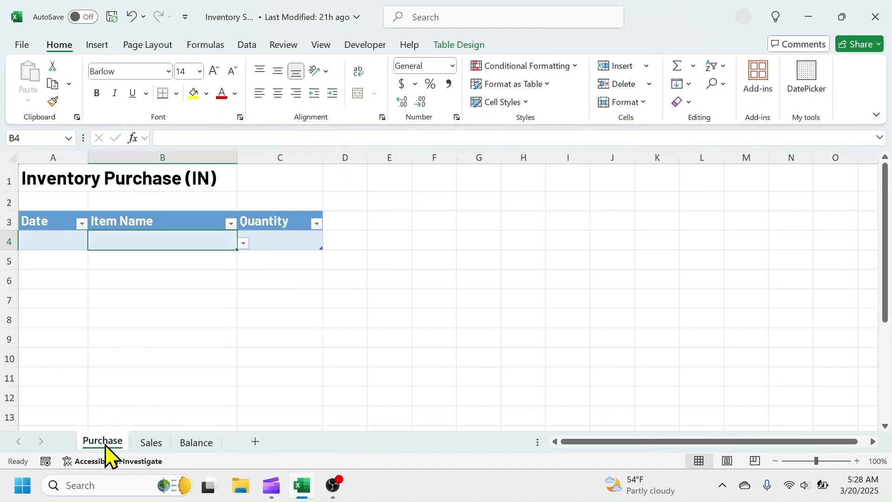
- Fill the Purchase dates 3-Mar-25, 5-Mar-25, 6-Mar-25 and 9-Mar-25, and record Television with quantity 24 in the first row
left_click(103, 442)
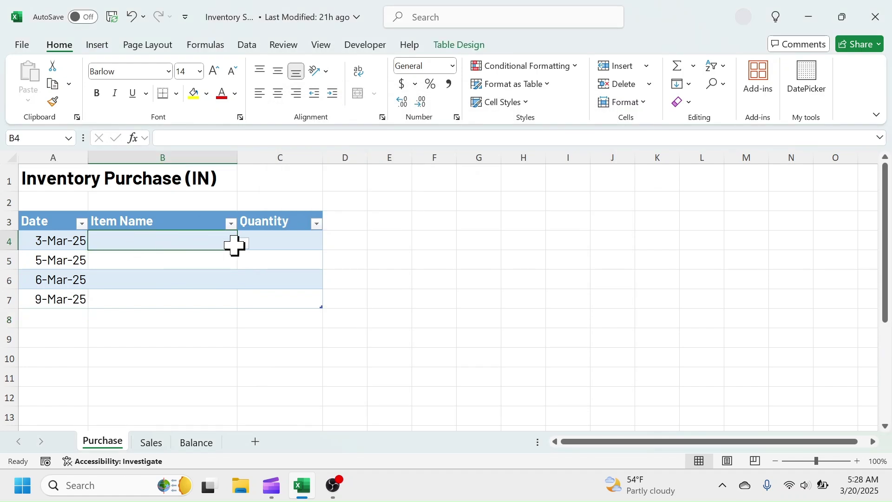
left_click(243, 244)
left_click(107, 257)
left_click(292, 248)
type("24")
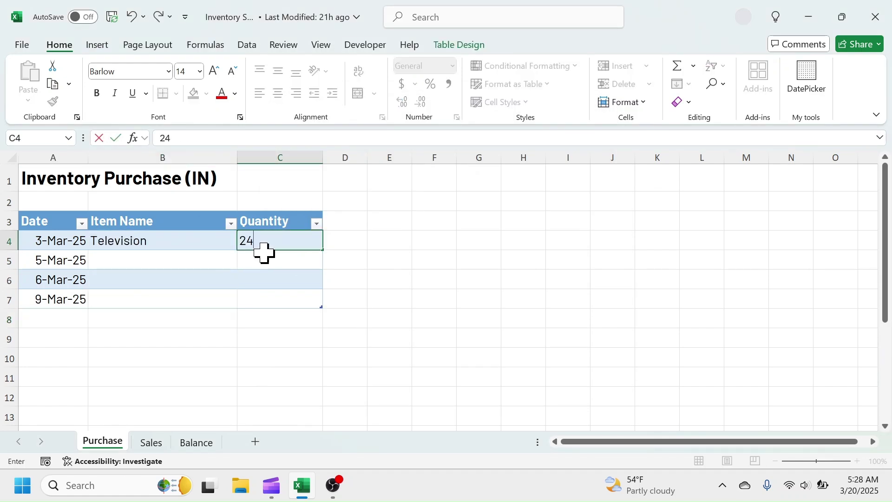
- Fill the remaining Purchase rows with Refrigerator quantity 12, Washing Machine quantity 6 and Iron quantity 12
left_click(243, 263)
left_click(112, 322)
type("12")
left_click(243, 282)
left_click(140, 303)
left_click(243, 302)
left_click(135, 346)
left_click(294, 304)
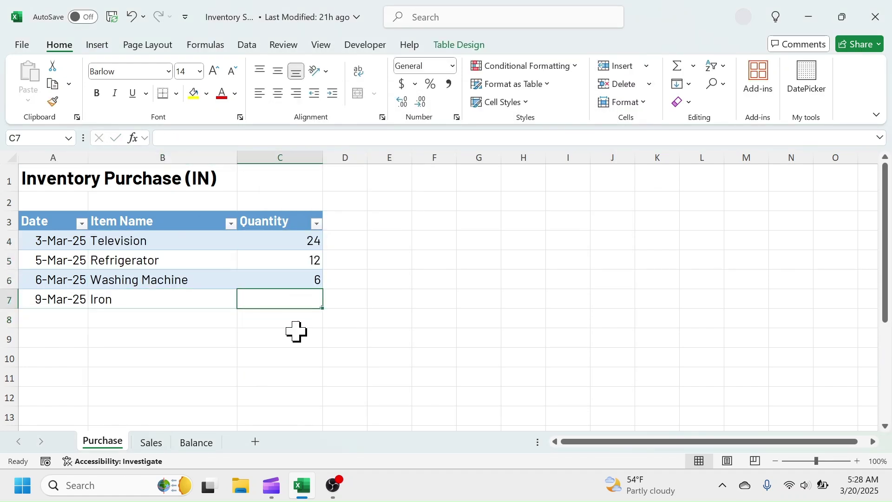
- Enter the dates 3-Mar-25, 4-Mar-25, 5-Mar-25 and 5-Mar-25 in the Sales table's Date column using the calendar date picker
left_click(151, 442)
left_click(60, 245)
left_click(813, 89)
left_click(356, 262)
left_click(403, 260)
left_click(445, 261)
left_click(445, 260)
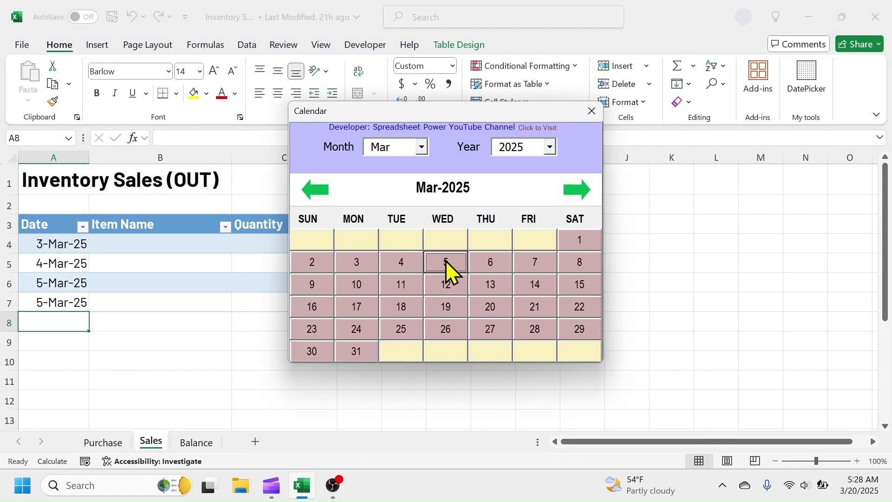
left_click(592, 111)
- Record Television with quantity 9 and Iron with quantity 2 in the first two rows of the Sales table
left_click(160, 244)
left_click(238, 247)
left_click(139, 270)
left_click(295, 245)
left_click(238, 265)
left_click(136, 338)
left_click(291, 265)
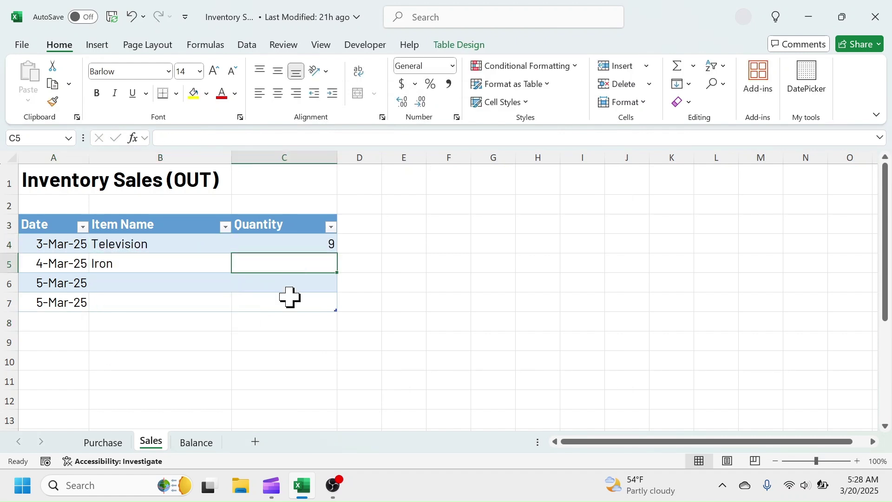
type("2")
- Record Washing Machine in both 5-Mar-25 rows of the Sales table, with quantities 4 and 3
left_click(160, 283)
left_click(238, 286)
left_click(136, 334)
left_click(304, 286)
key("Tab")
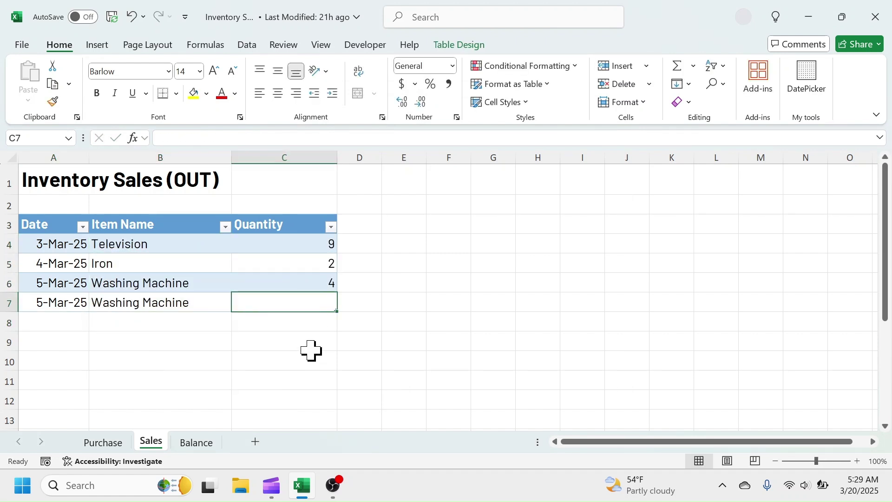
type("3")
key("Return")
- Compare the Washing Machine row's totals on the Balance sheet with its entries on the Purchase and Sales sheets
left_click(196, 442)
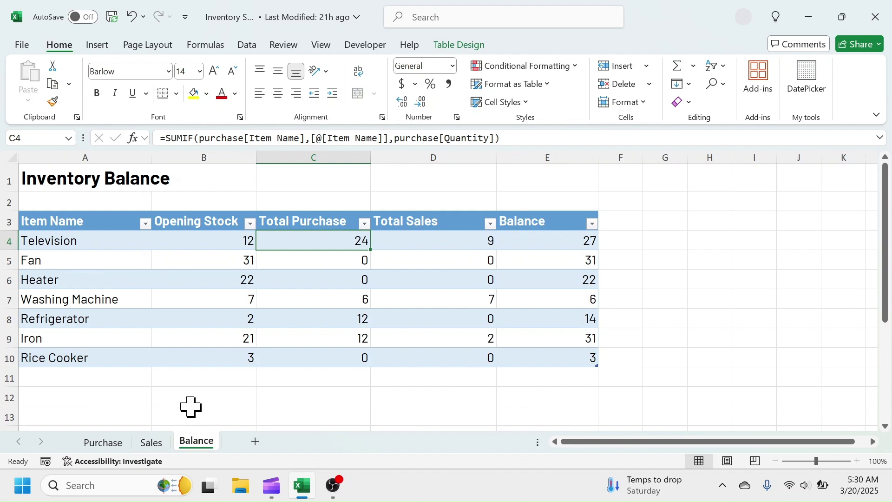
left_click(53, 302)
left_click(354, 299)
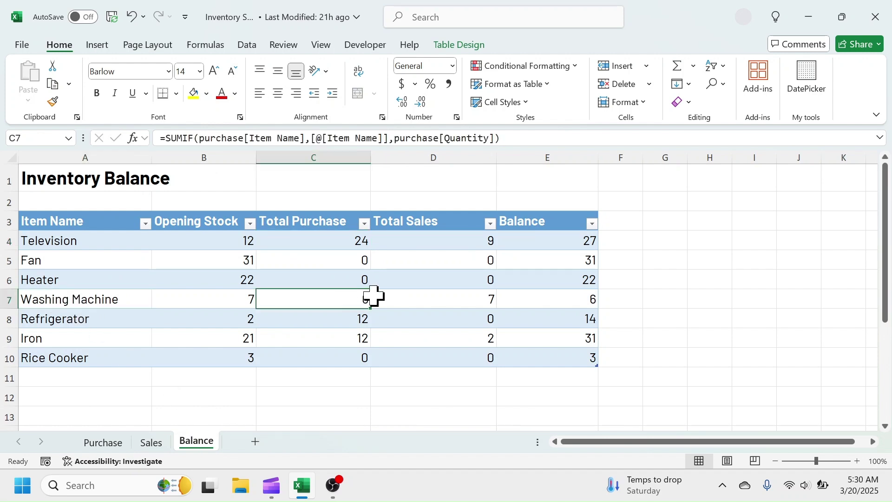
left_click(103, 442)
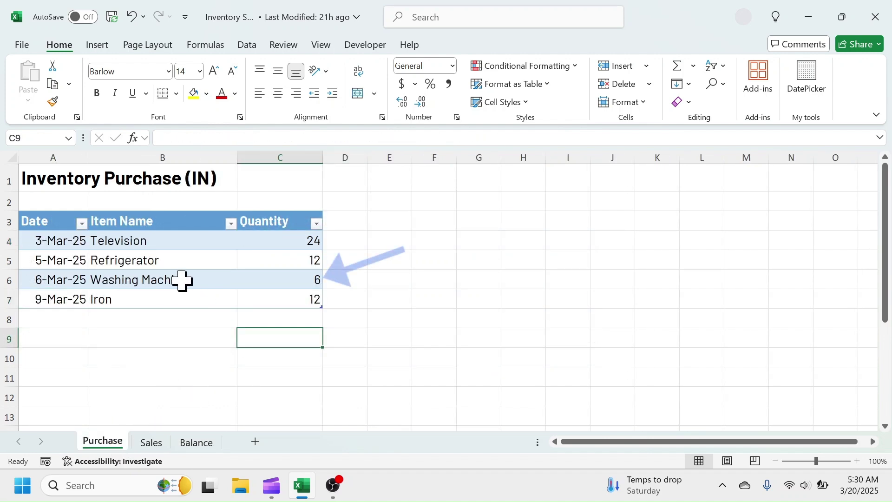
left_click(153, 442)
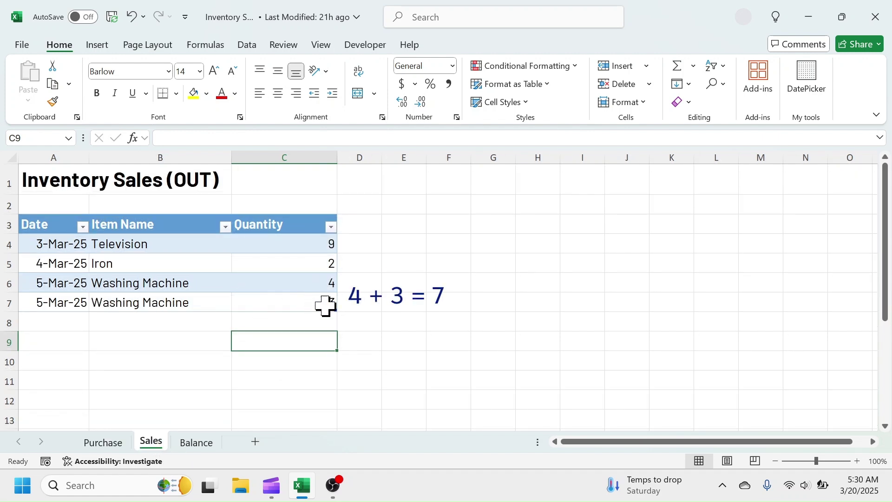
left_click(198, 444)
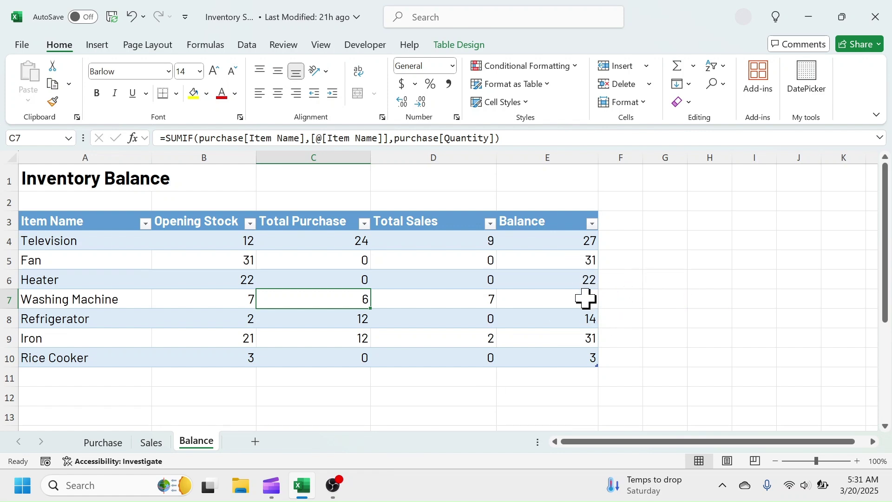
- Freeze the panes at cell A4 on the Balance sheet so the title and header rows stay in view
left_click_drag(887, 232, 885, 189)
left_click(58, 241)
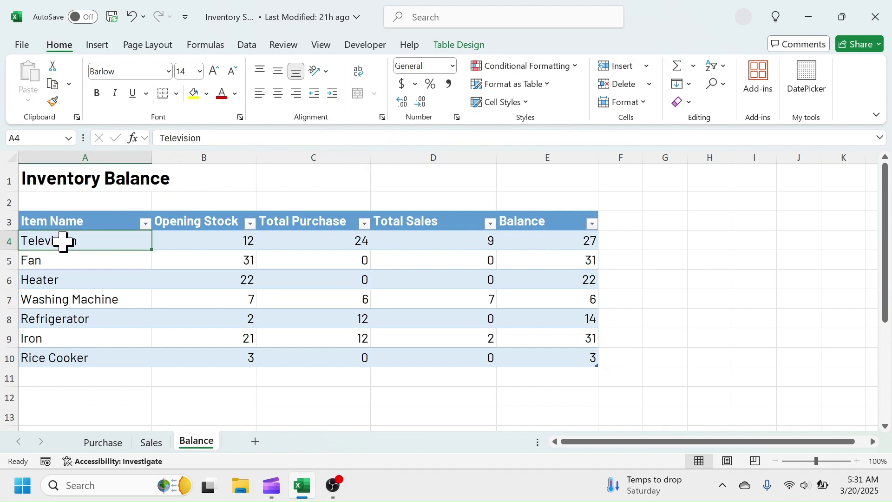
left_click(321, 45)
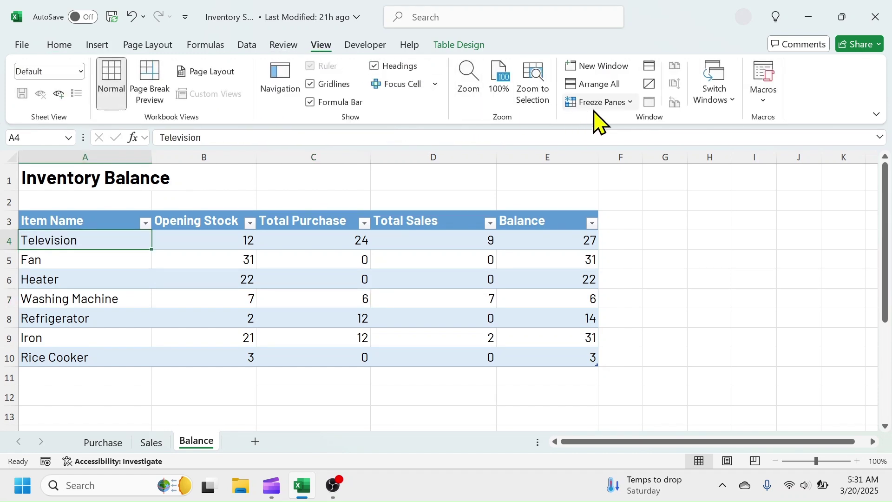
left_click(628, 103)
left_click(621, 136)
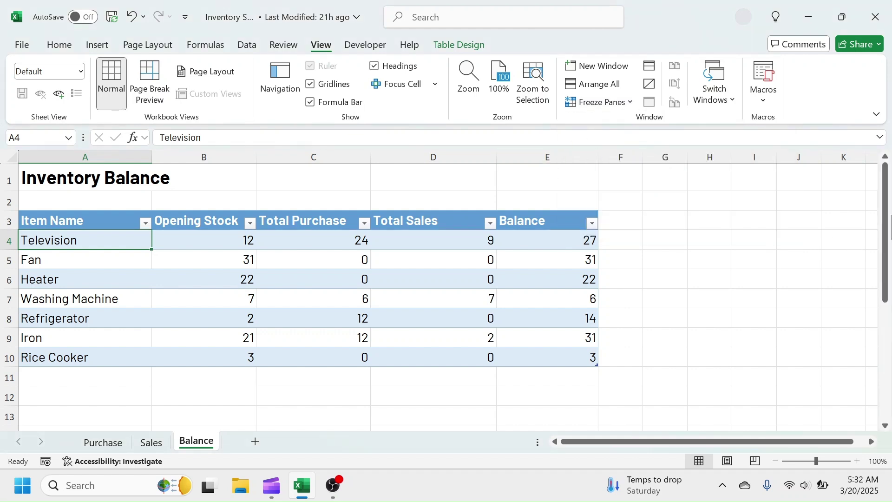
mouse_move(887, 218)
left_mouse_down()
mouse_move(877, 364)
mouse_move(885, 216)
left_mouse_up()
- Freeze the panes at cell A4 on the Purchase and Sales sheets, check the frozen headers, and return to the Balance sheet
left_click(103, 442)
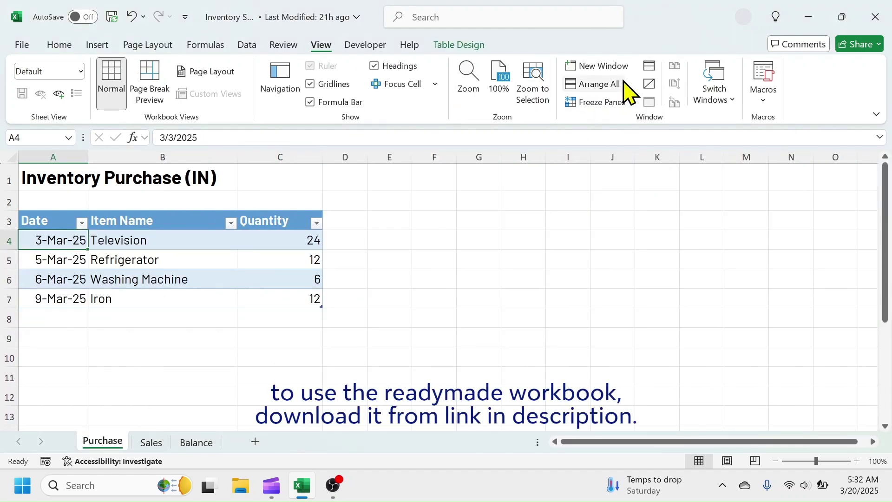
left_click(602, 101)
left_click(640, 144)
left_click(151, 442)
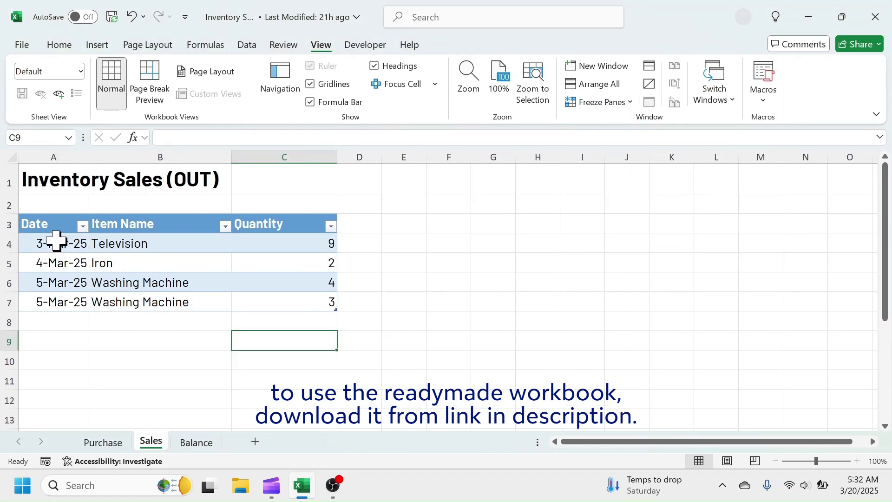
left_click(603, 102)
left_click(640, 139)
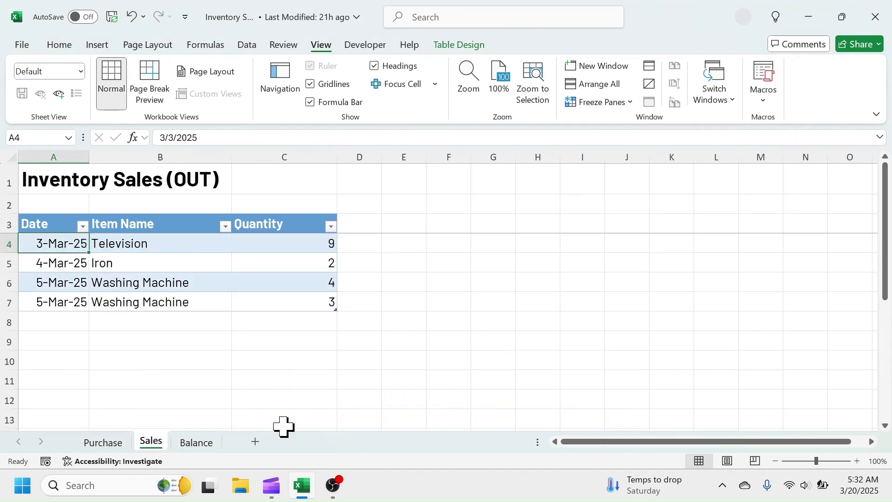
left_click(80, 441)
left_click_drag(886, 245, 816, 169)
left_click(197, 445)
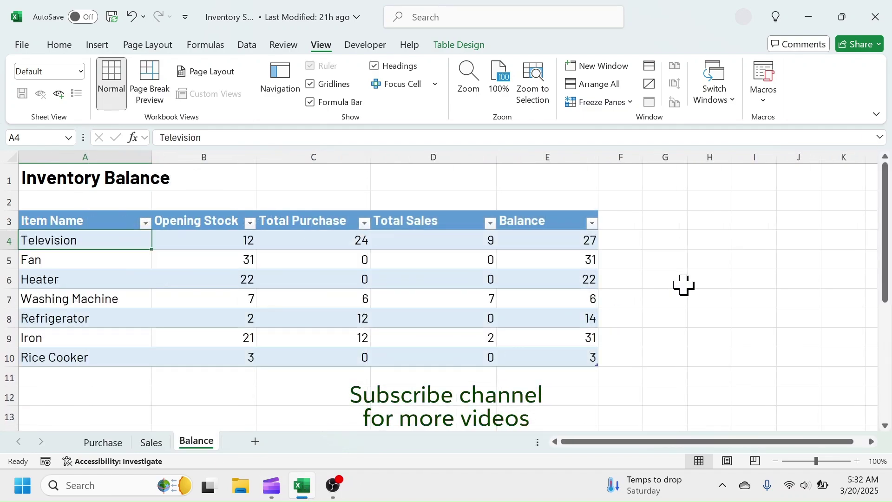